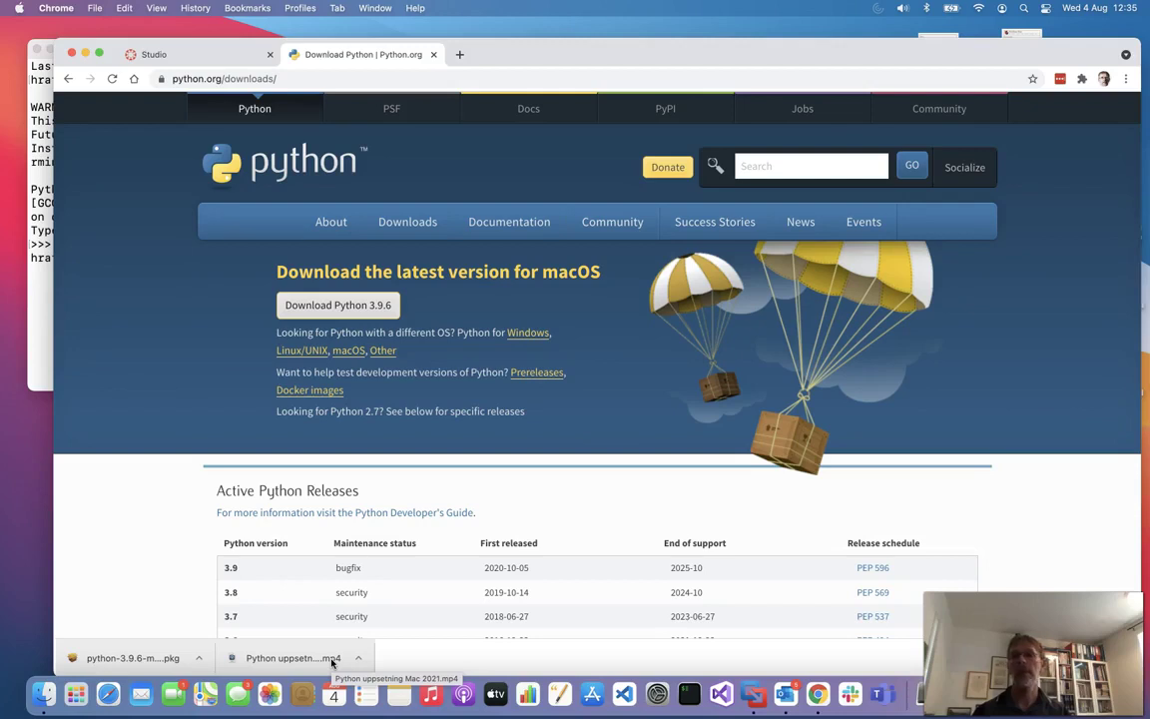
Open the downloaded python-3.9.6 package from the browser's downloads to launch its installer.
left_click(202, 658)
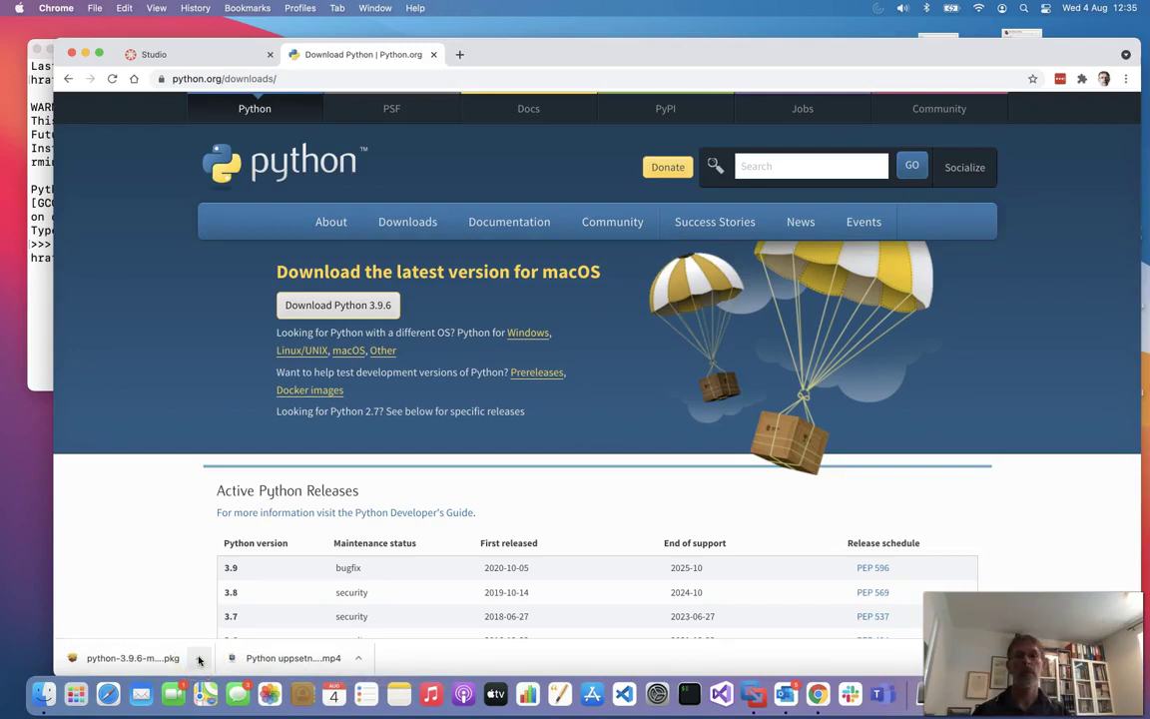
left_click(199, 660)
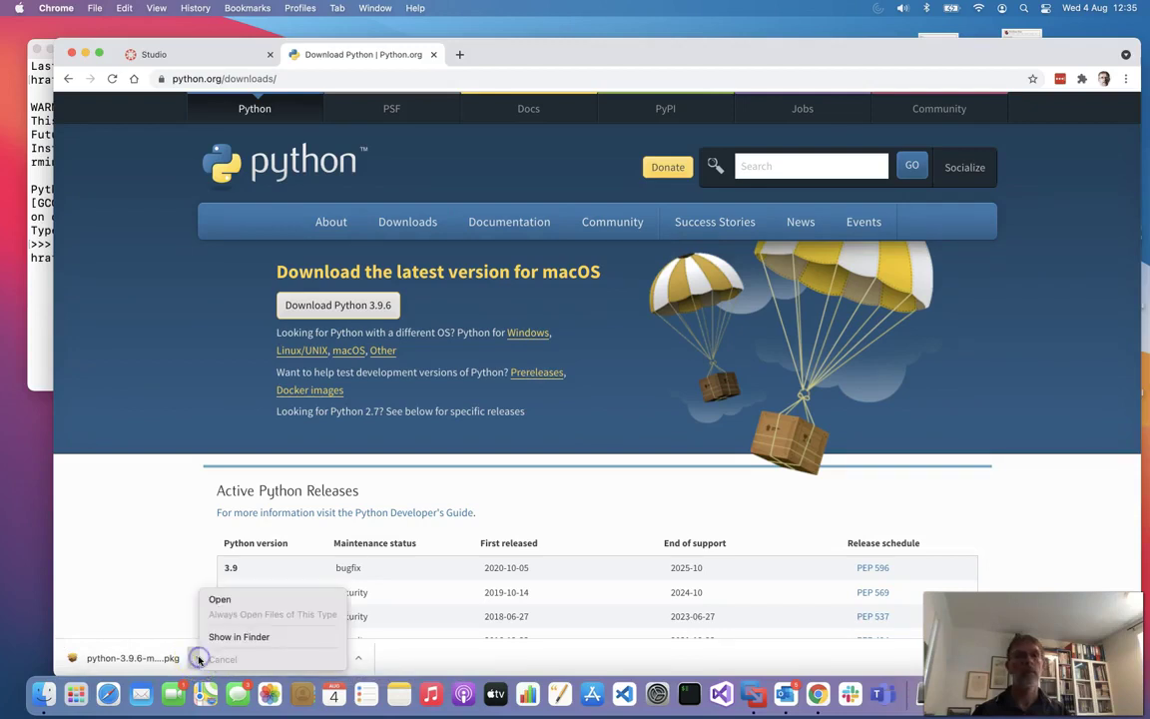
left_click(231, 599)
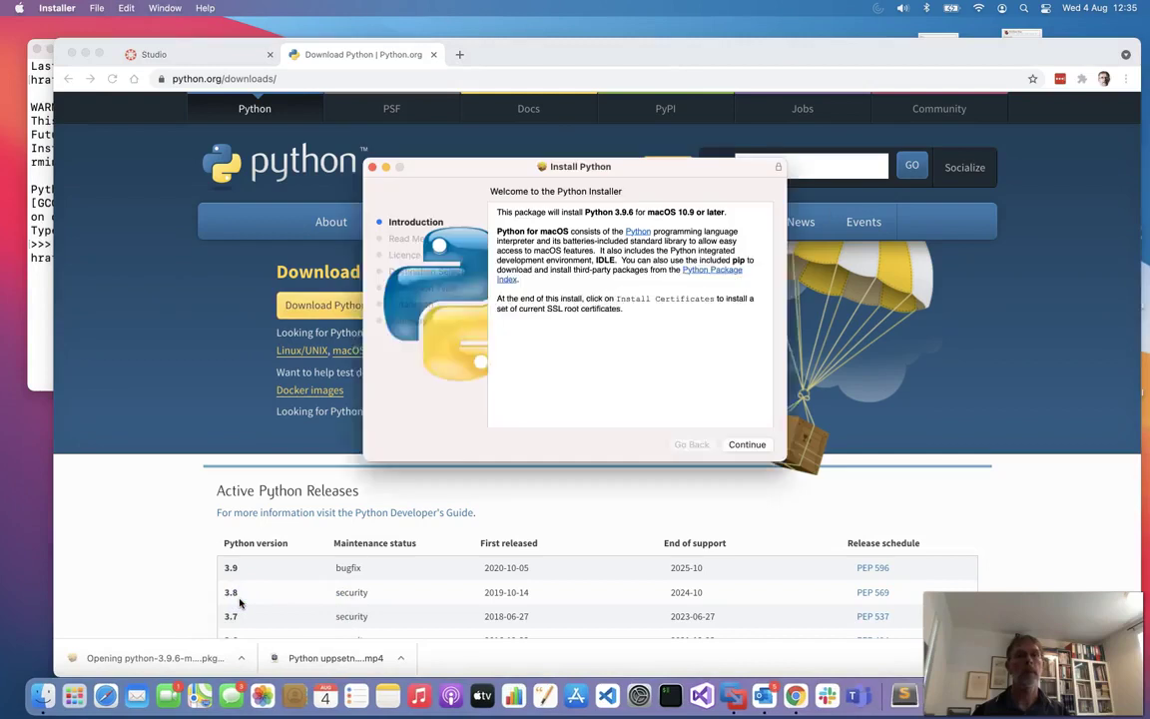
left_click(594, 379)
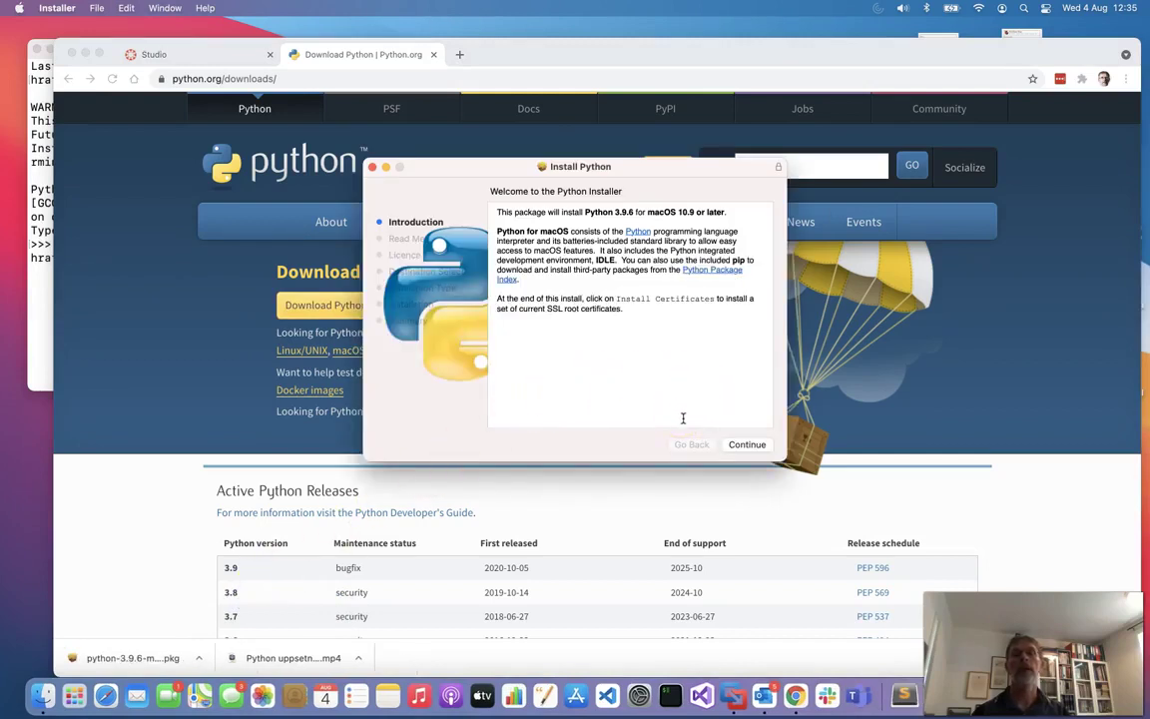
Agree to the software licence and run the standard Python 3.9.6 installation on Macintosh HD.
left_click(748, 445)
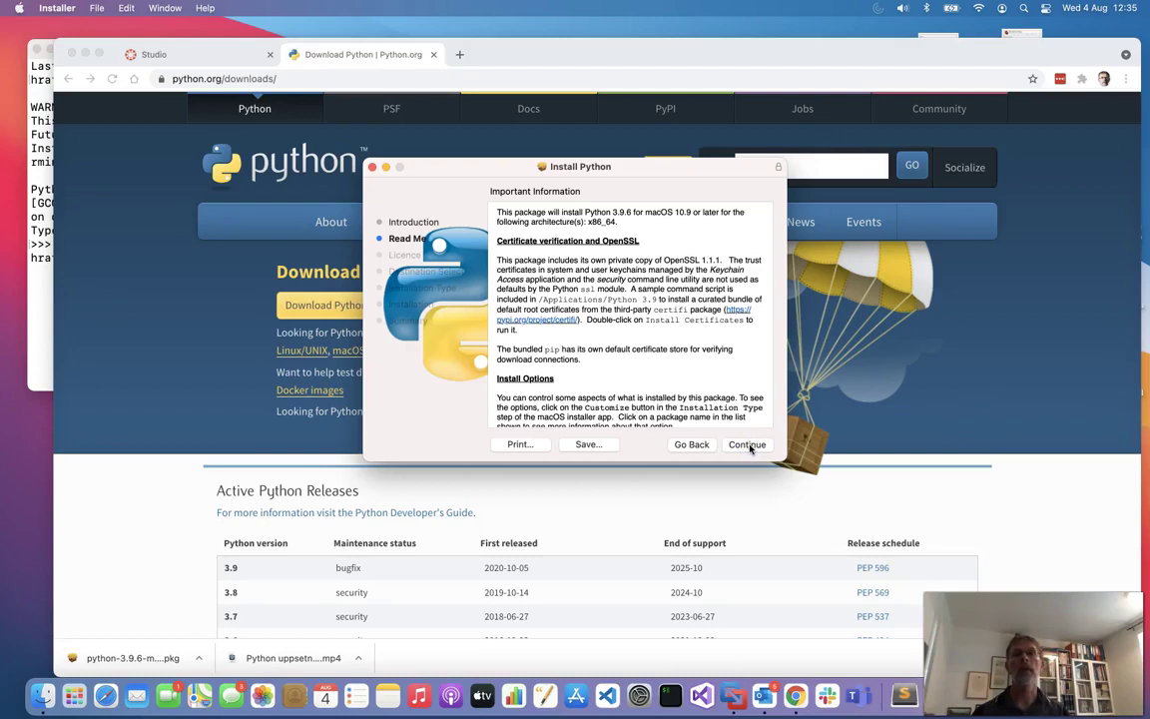
left_click(749, 446)
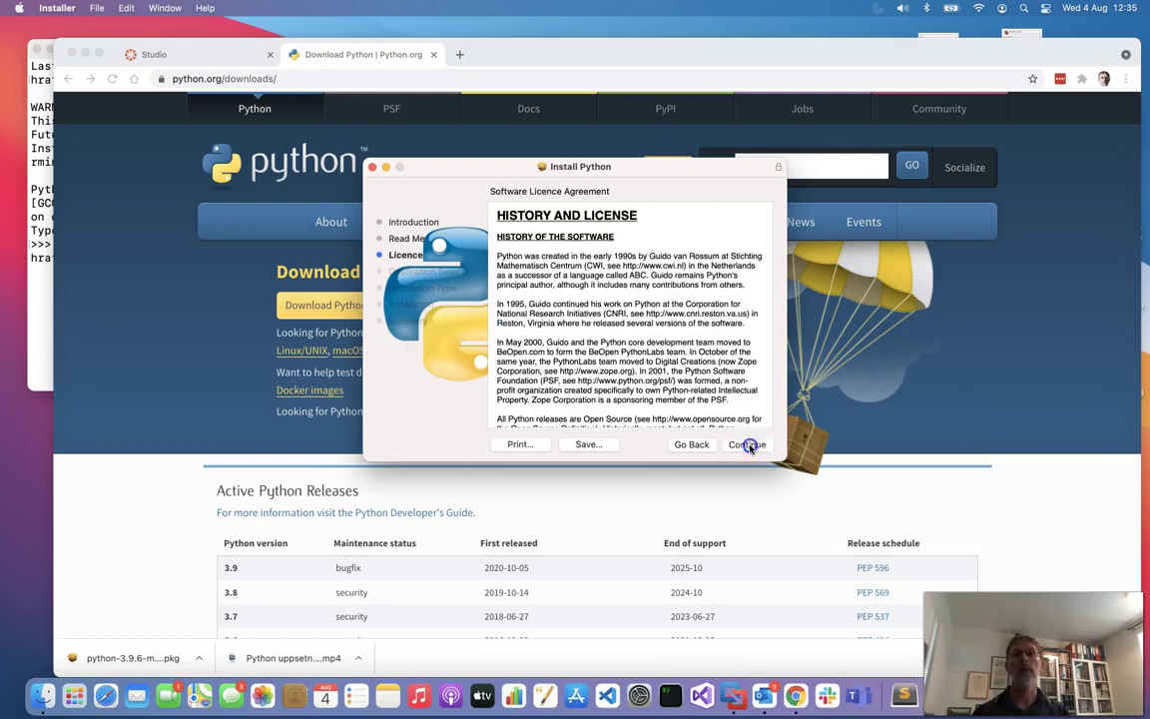
left_click(749, 446)
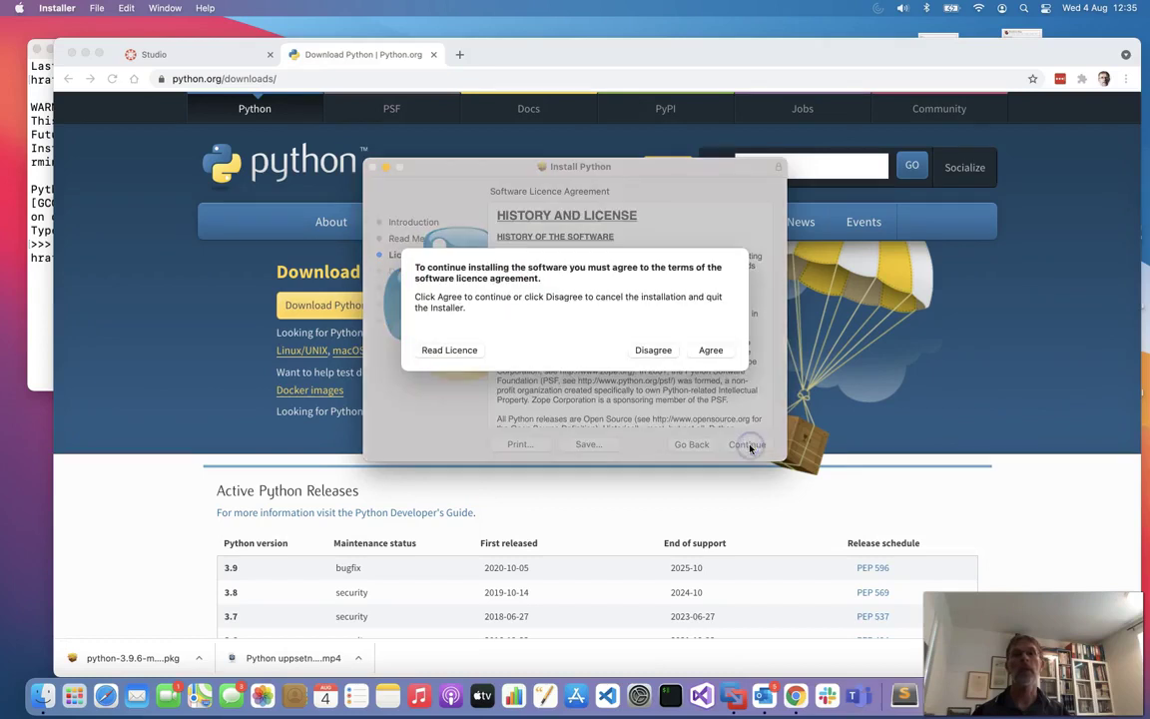
left_click(706, 351)
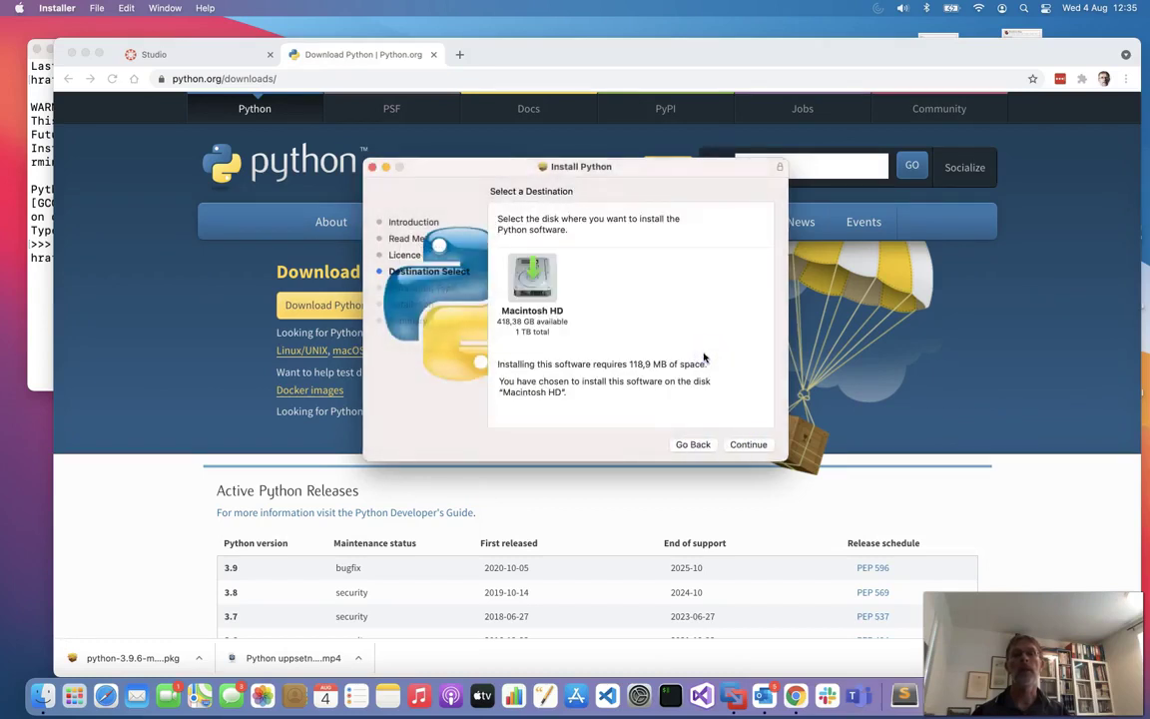
left_click(746, 443)
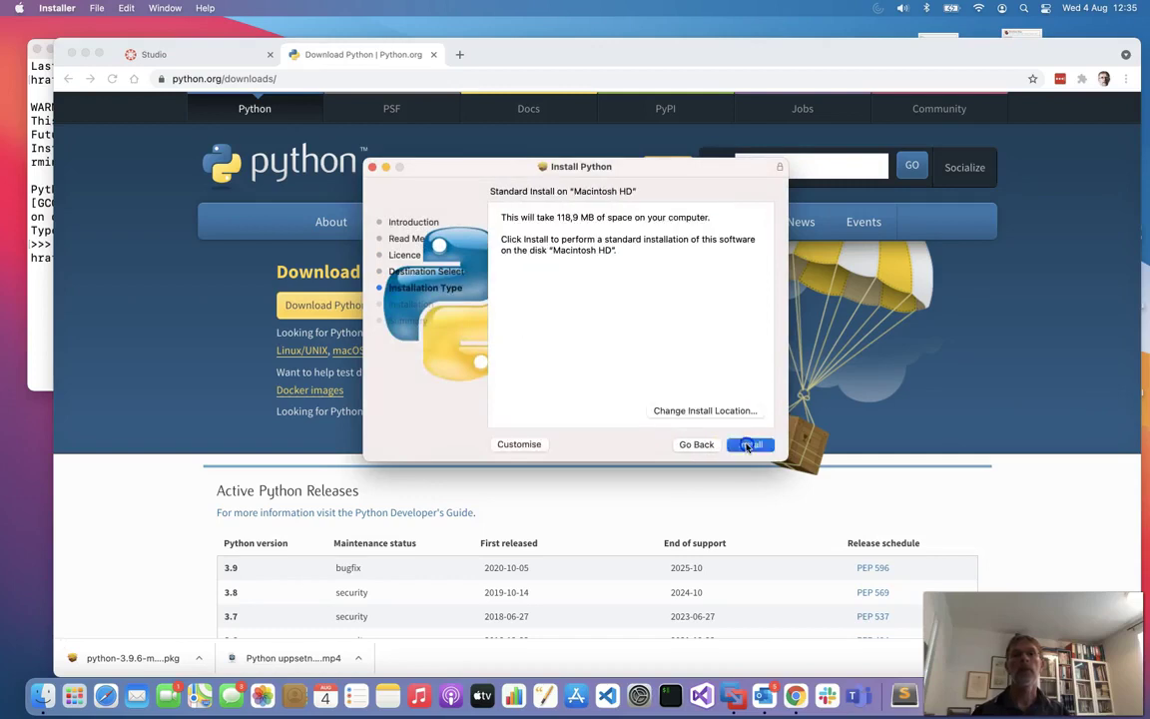
left_click(749, 445)
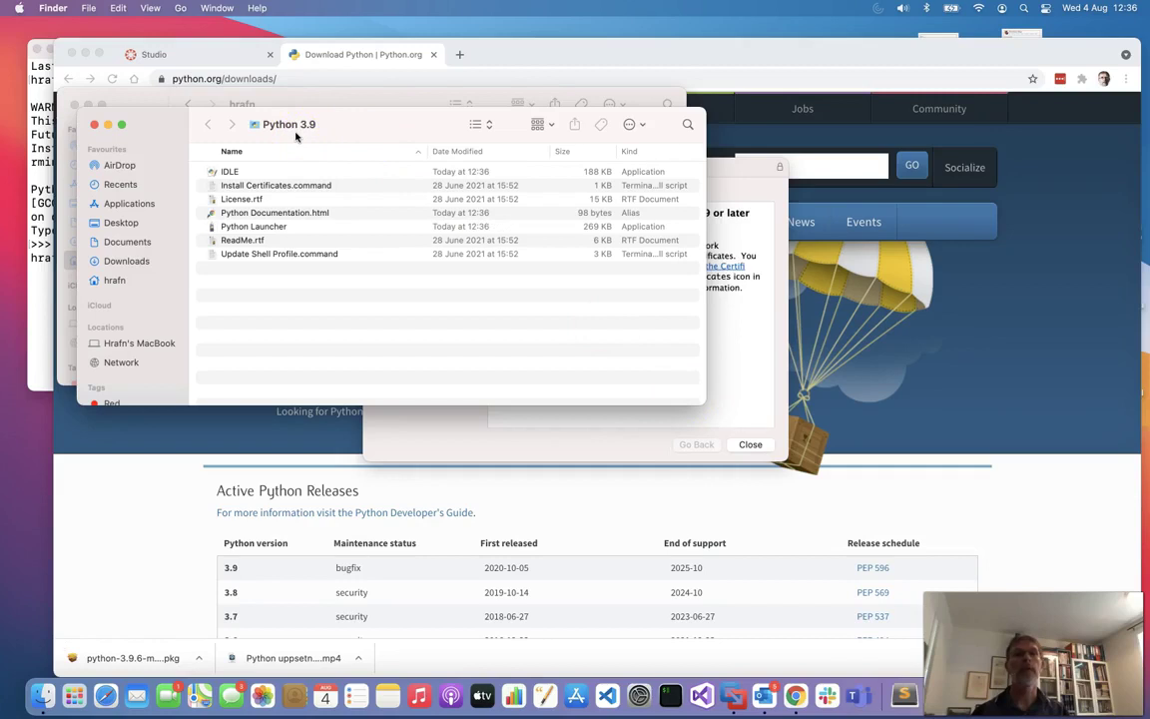
Locate the Python 3.7 and Python 3.9 folders in Applications and open the Python 3.9 folder.
left_click(141, 205)
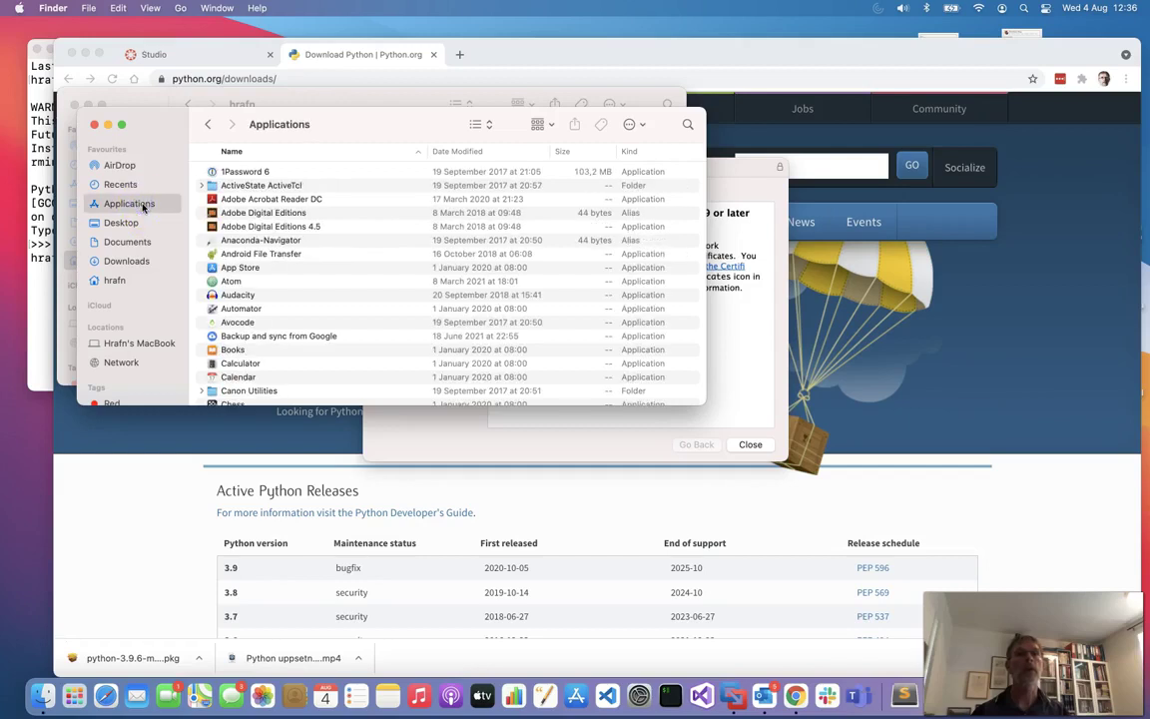
scroll(260, 249, "down", 5)
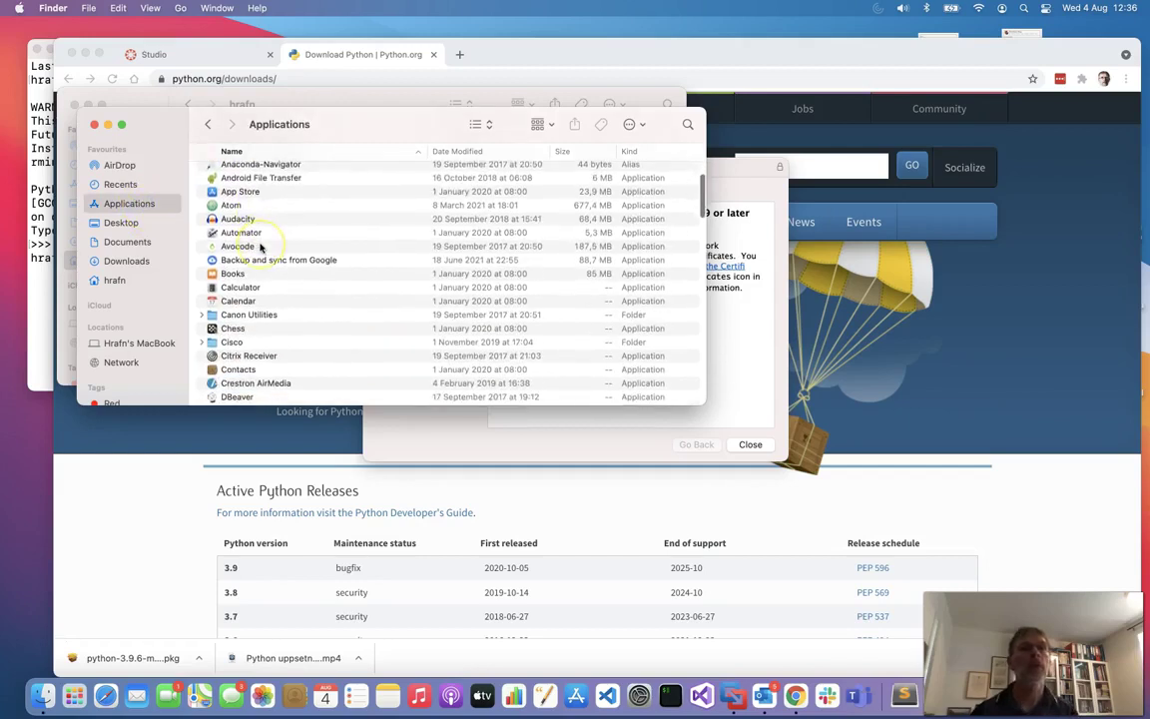
scroll(261, 249, "down", 7)
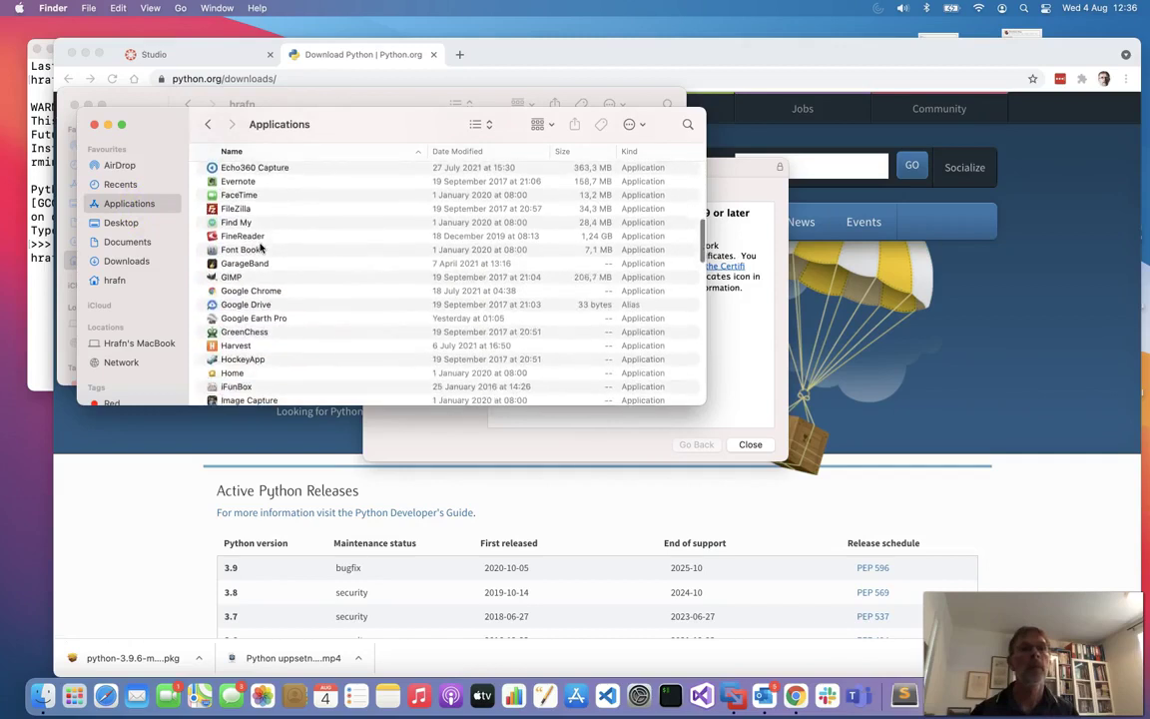
scroll(261, 249, "down", 6)
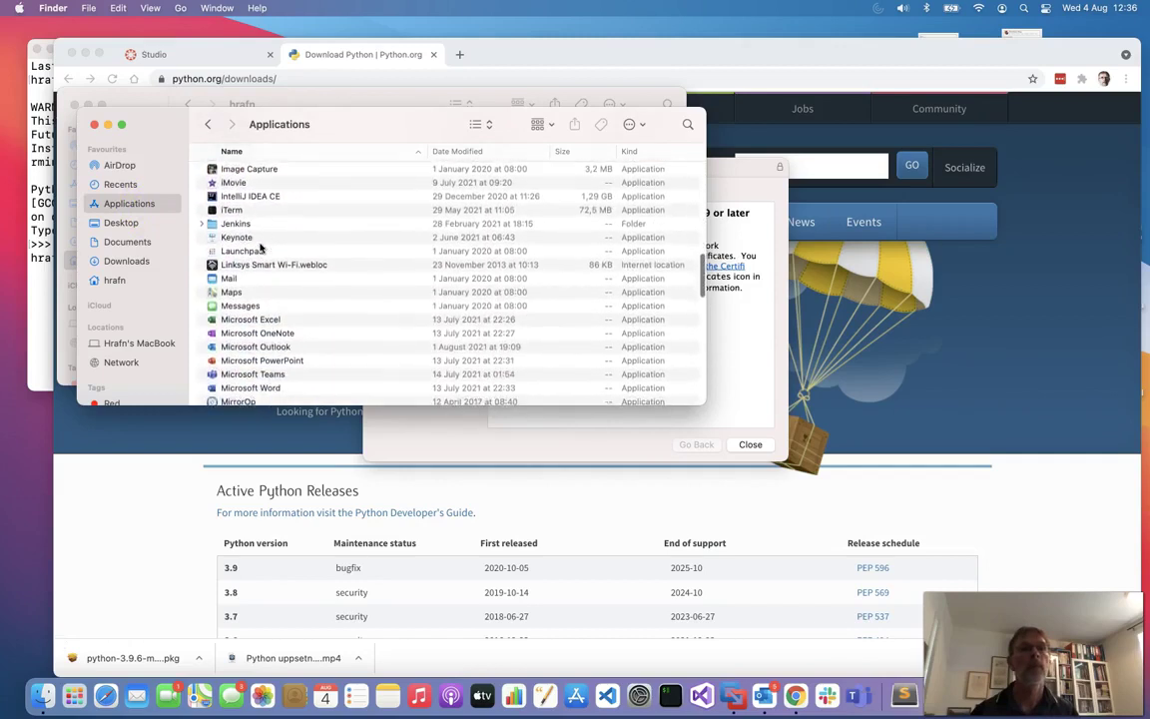
scroll(260, 246, "down", 4)
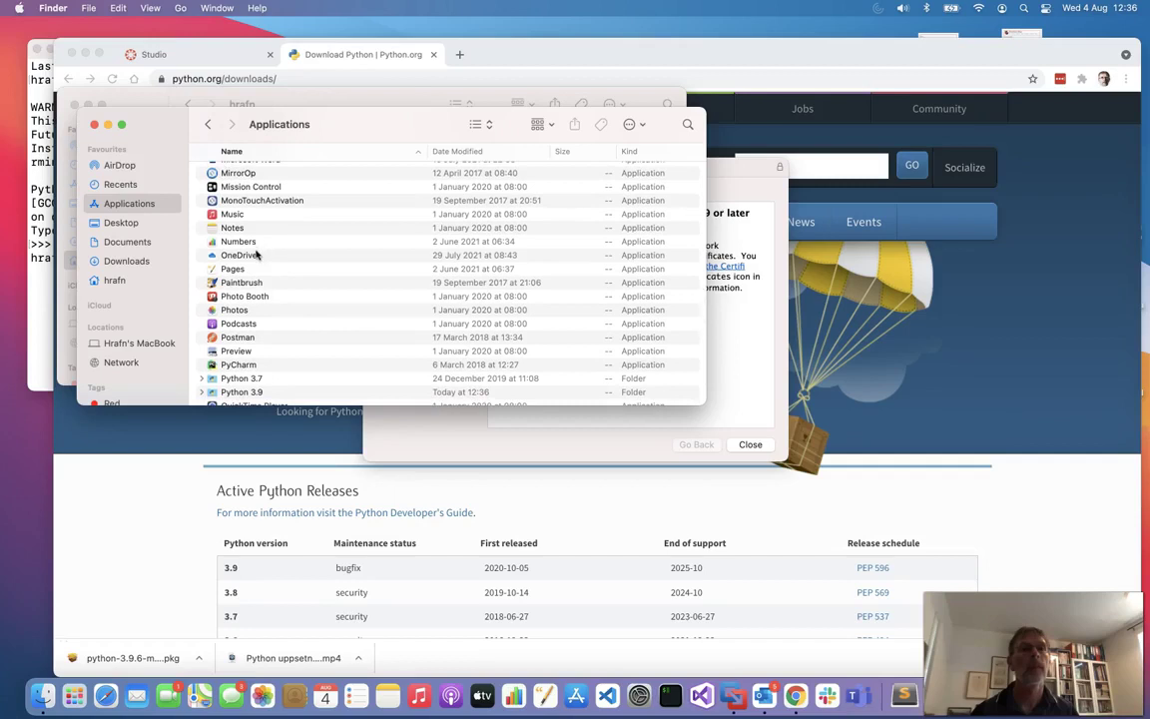
scroll(233, 249, "down", 2)
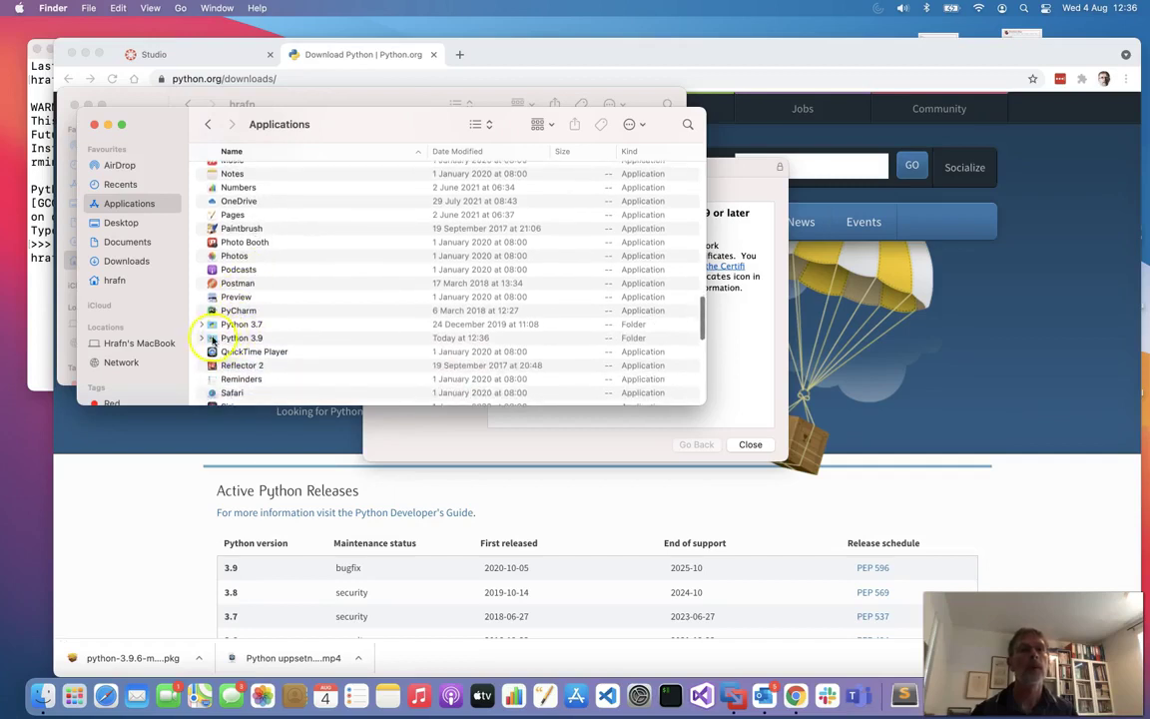
left_click(243, 339)
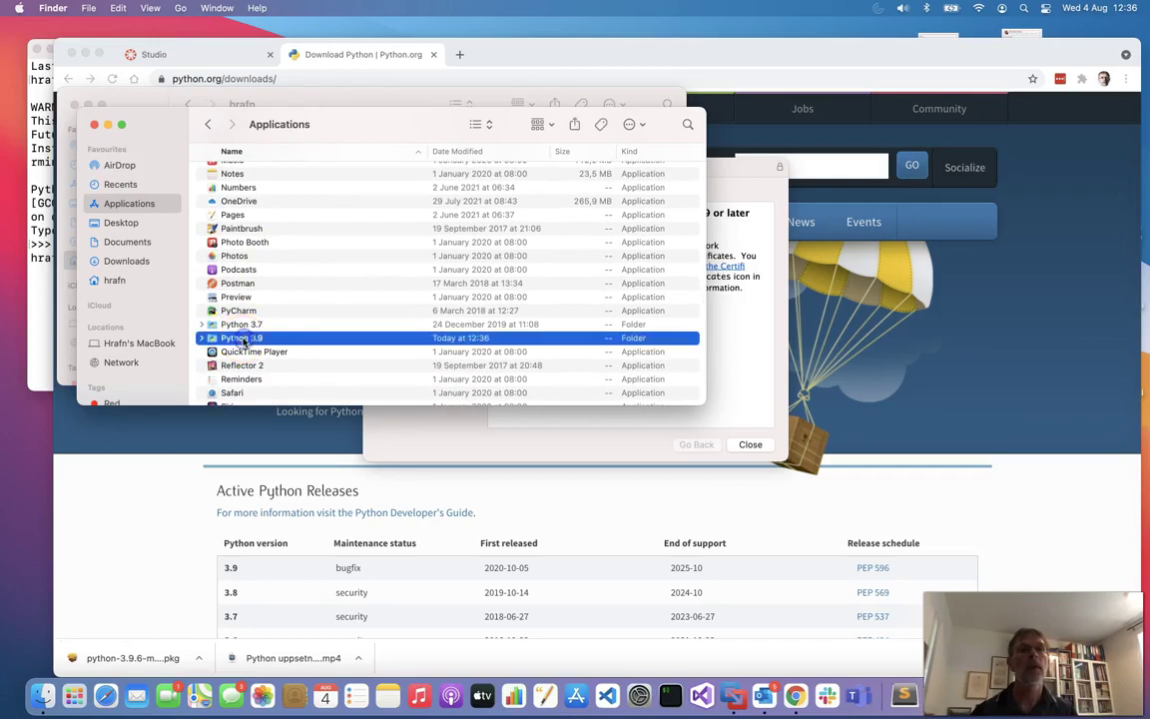
left_click(241, 326)
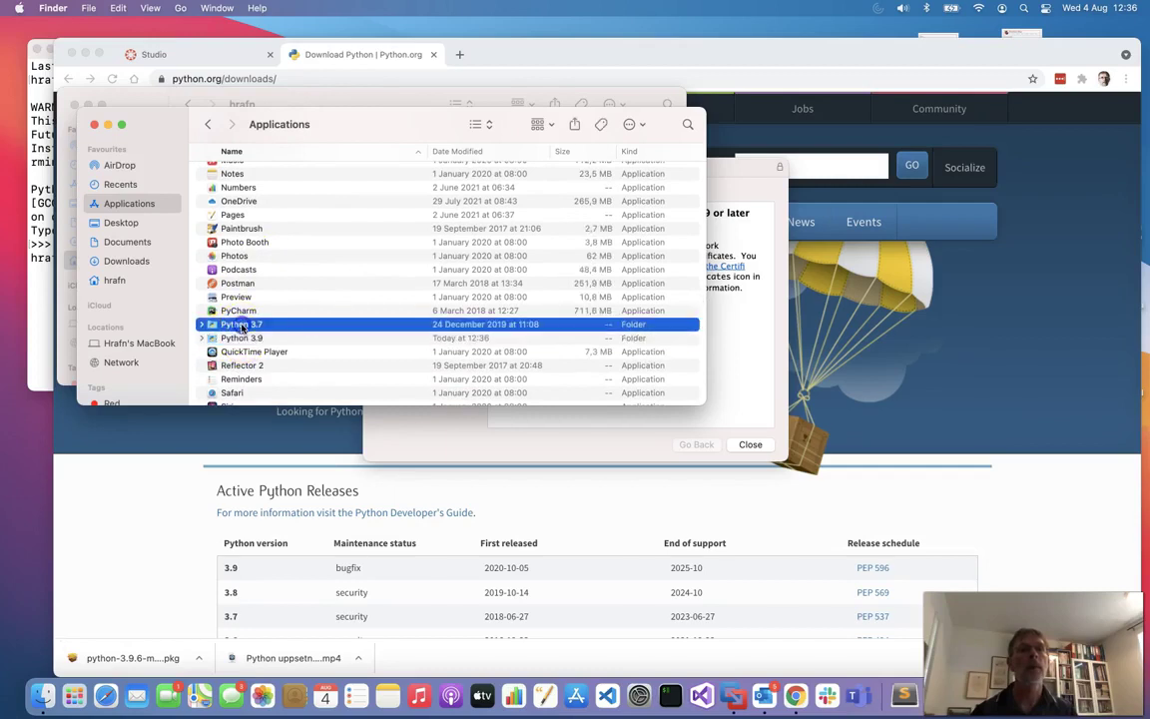
left_click(234, 338)
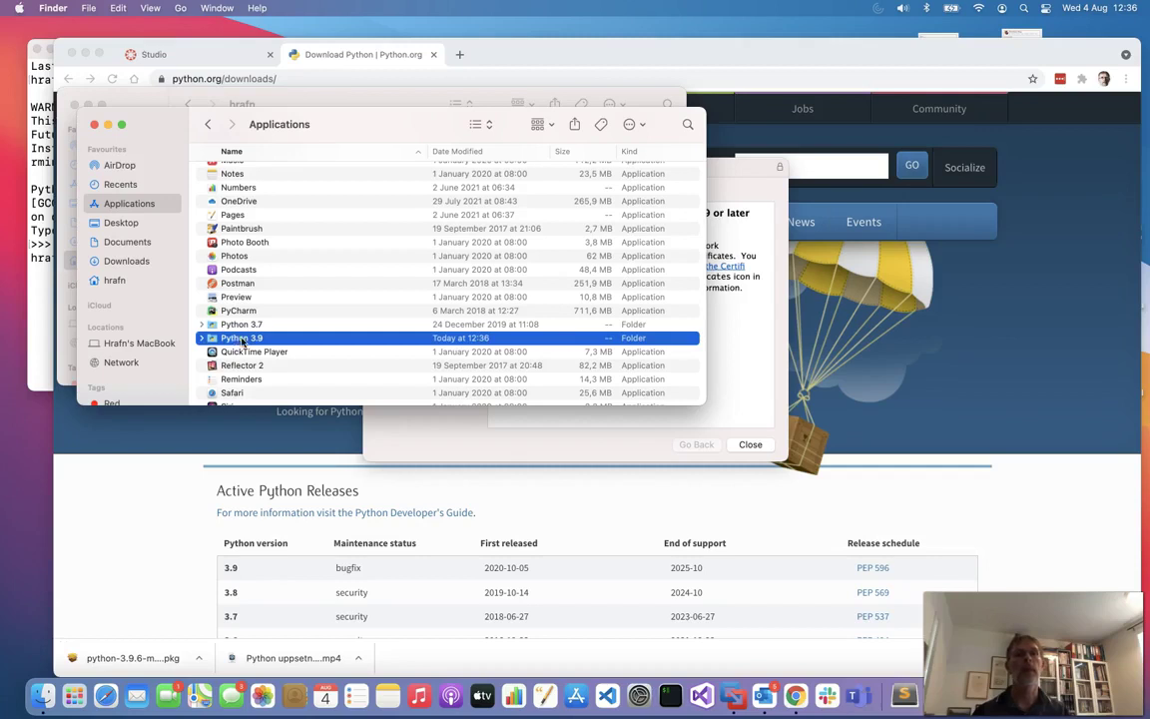
double_click(240, 340)
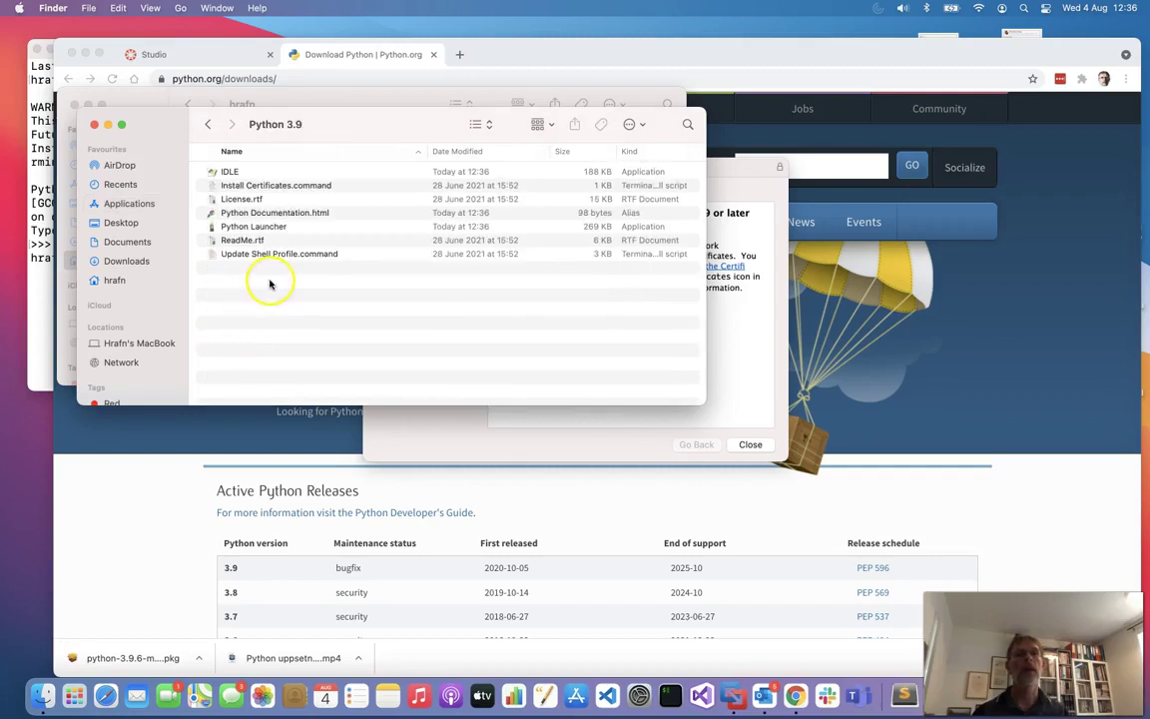
Close the Python installer and move its package to the Bin.
left_click(599, 411)
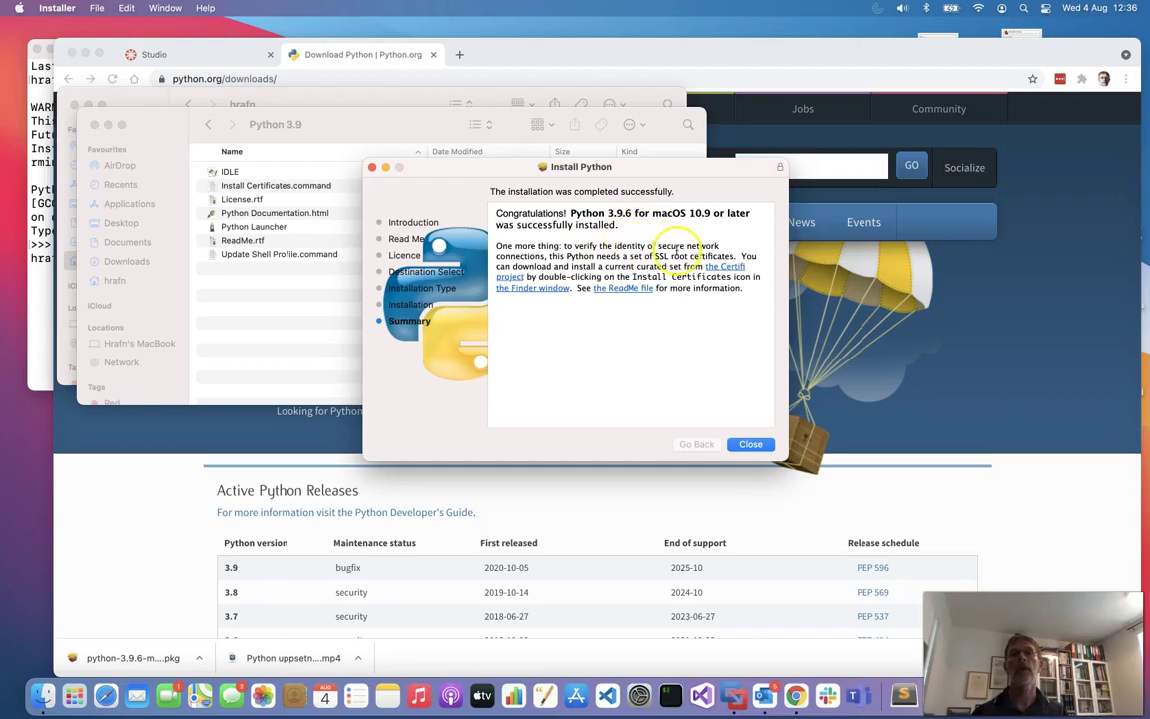
left_click(748, 446)
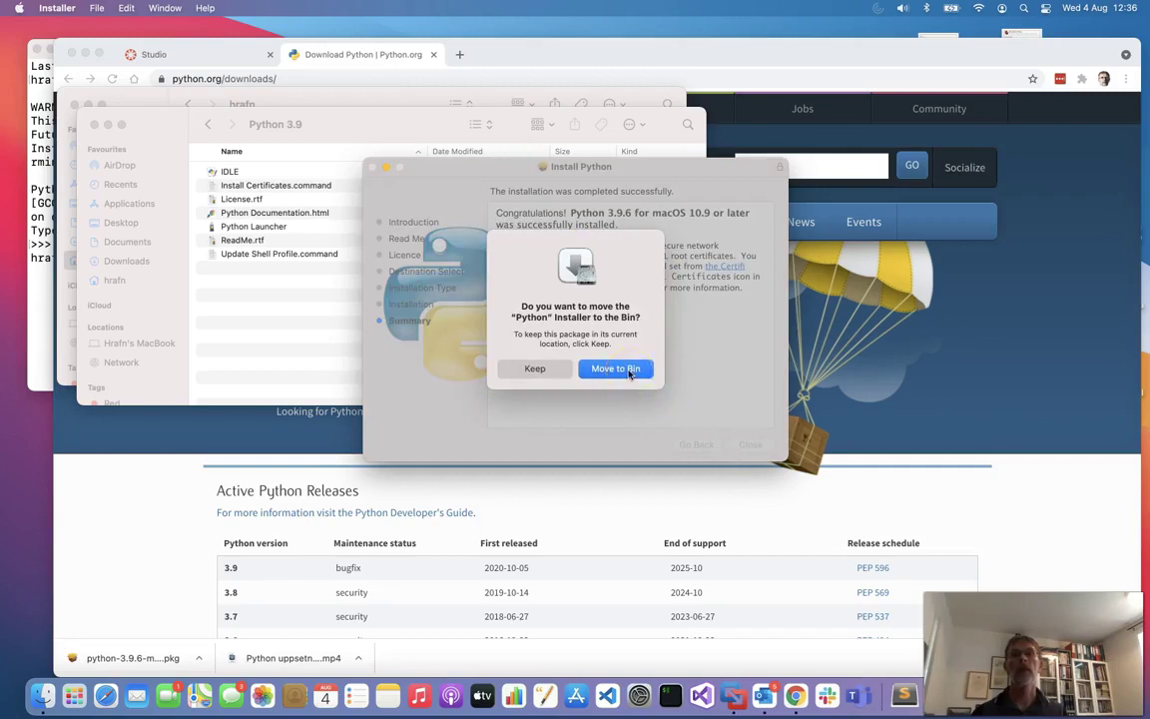
left_click(629, 373)
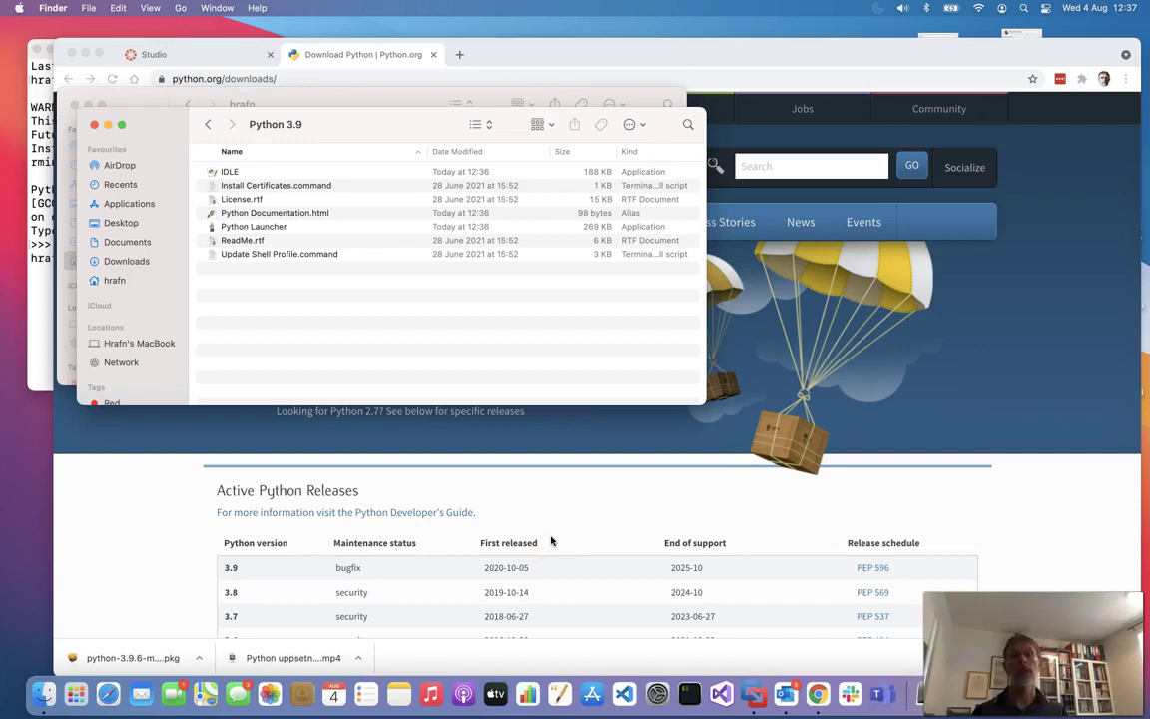
Switch to Terminal, run python to check which version it starts, and exit the interpreter with quit().
key("super+Tab")
key("super+Tab")
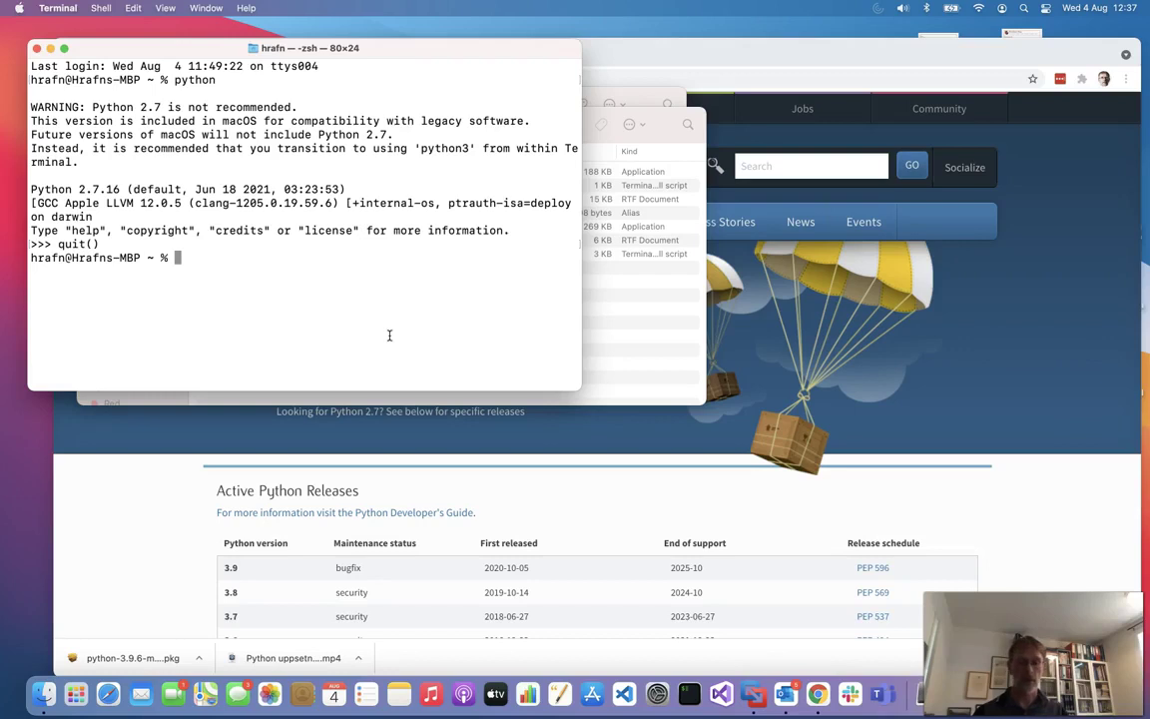
key("Up")
key("Return")
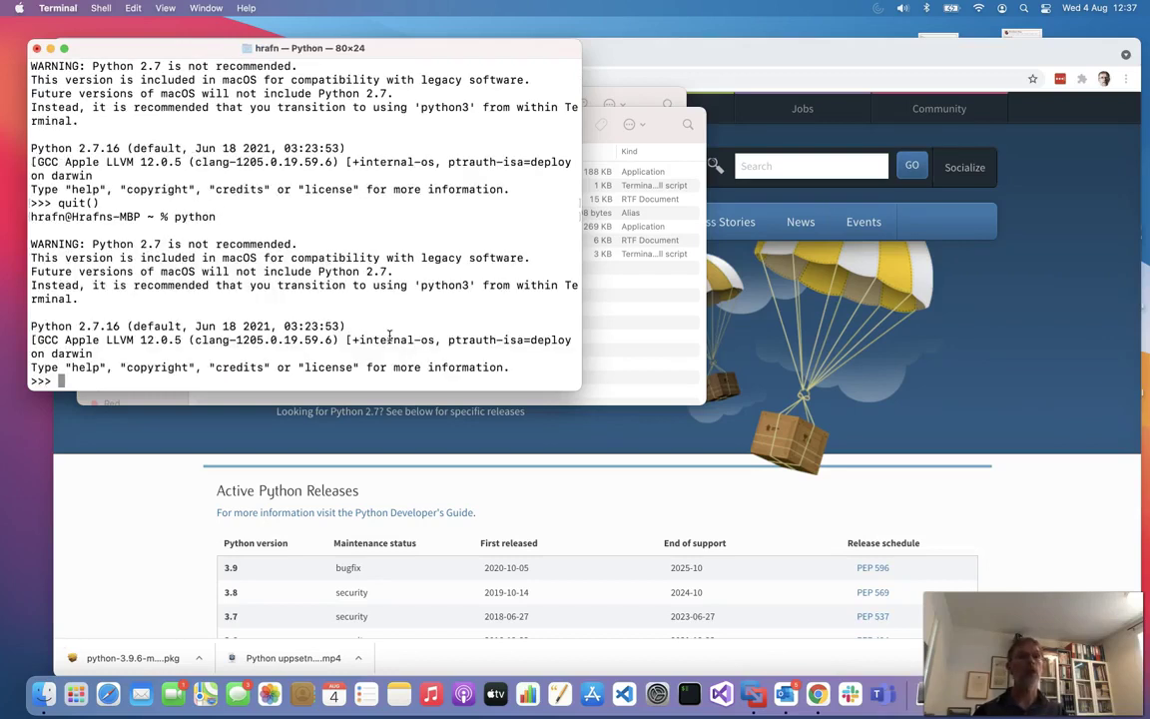
type("quit()")
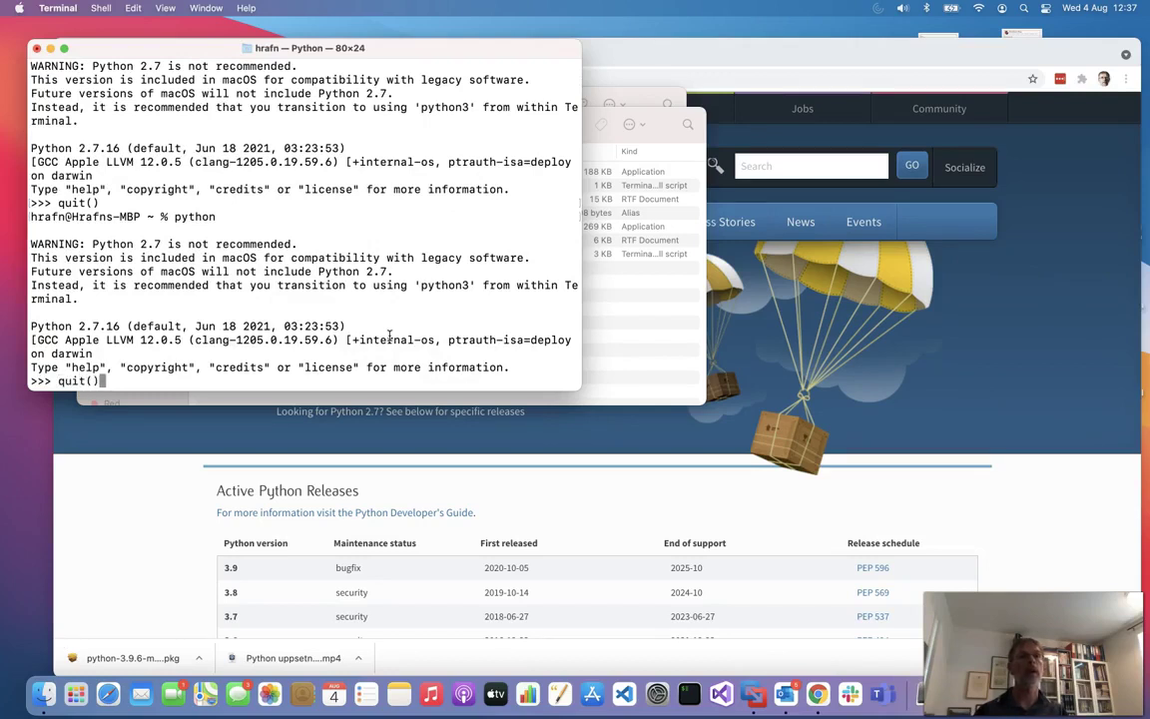
key("Return")
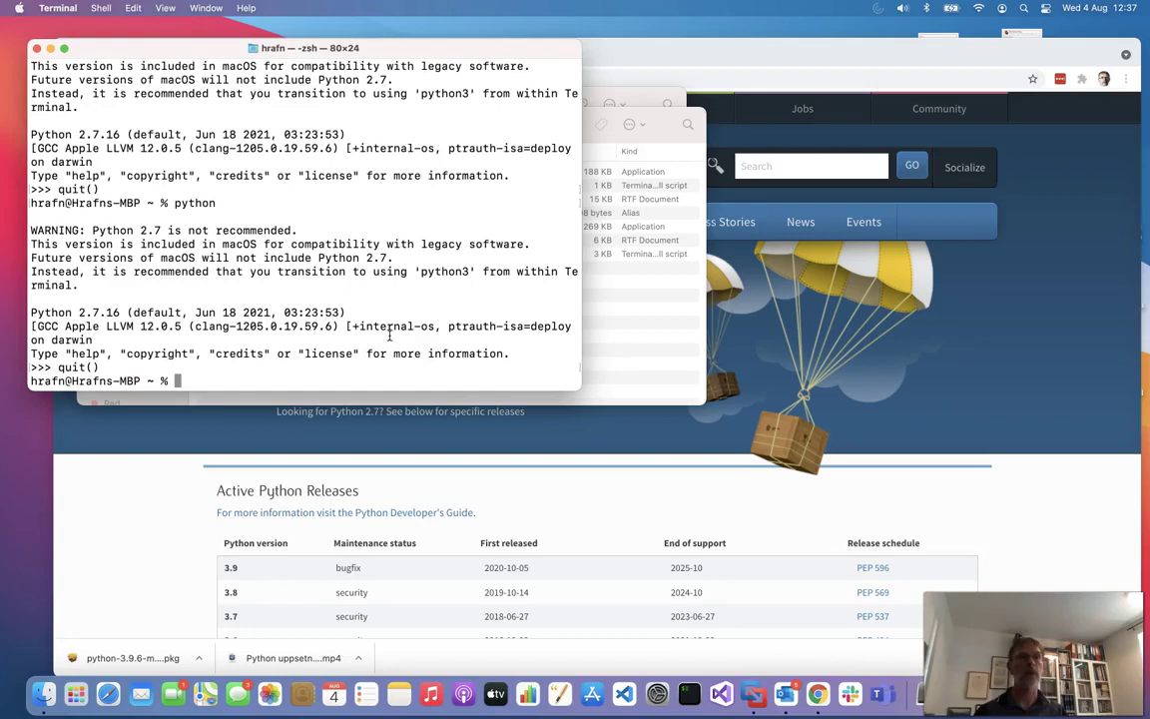
Start the python3 interpreter and run print("Hello world") in it.
type("python3")
key("Return")
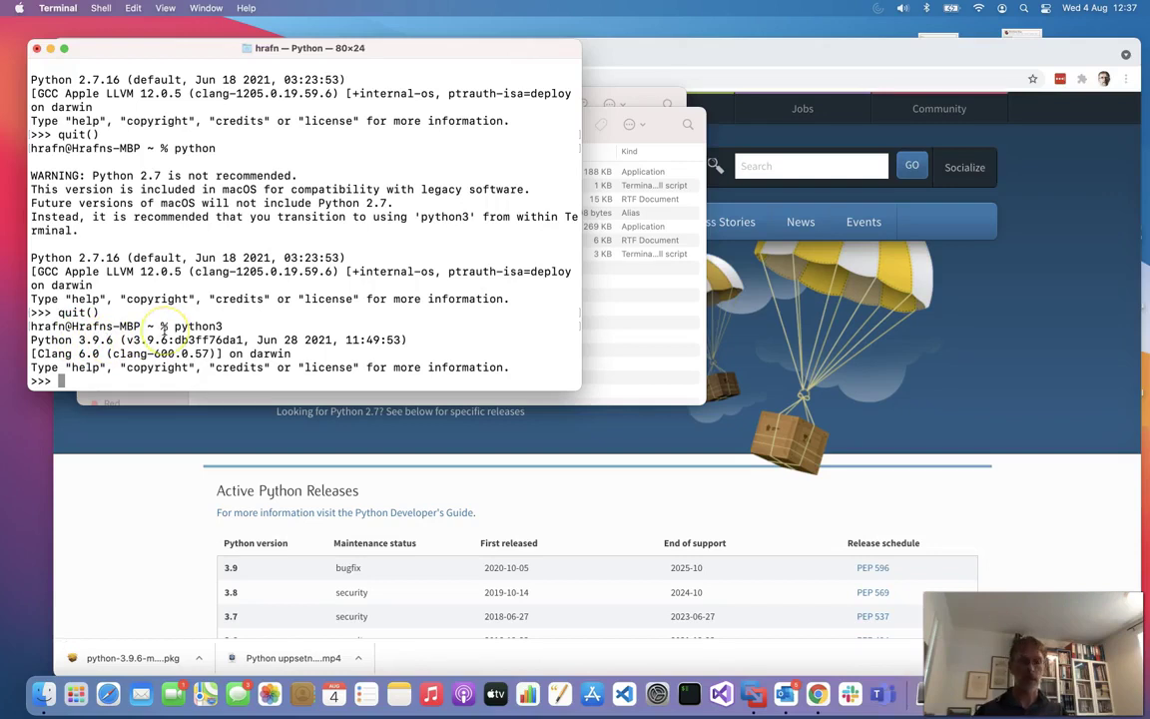
type("pri")
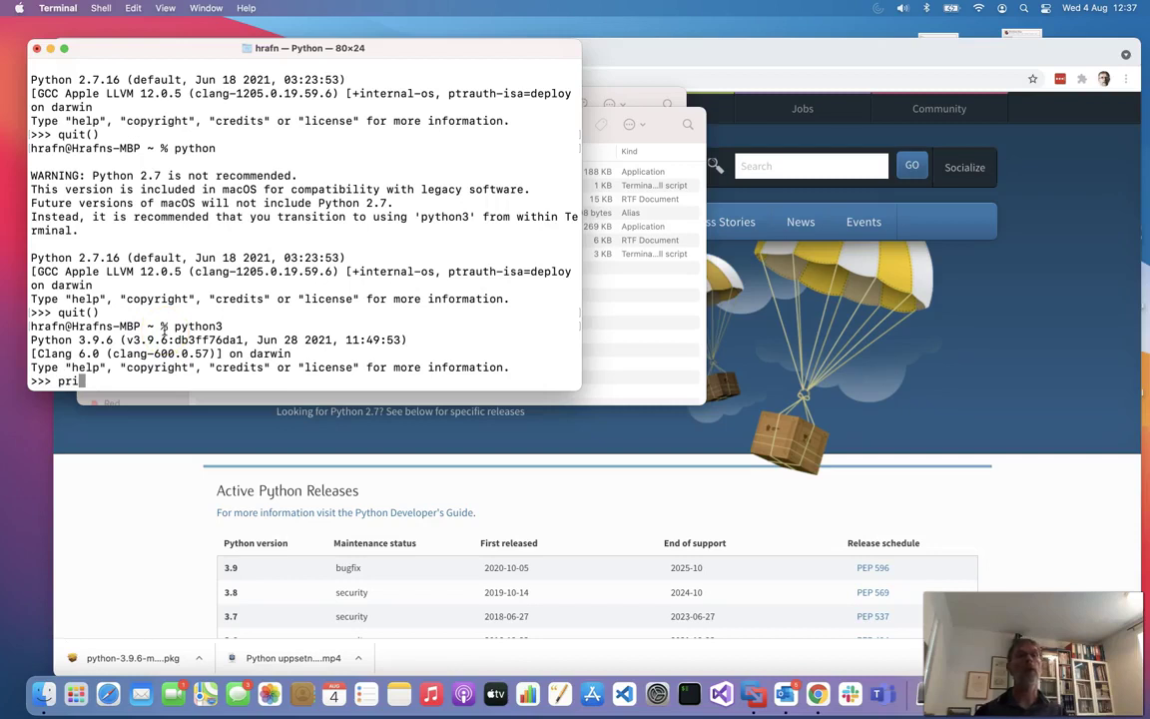
type("nt(\"Hellow")
key("BackSpace")
key("BackSpace")
type("world\")")
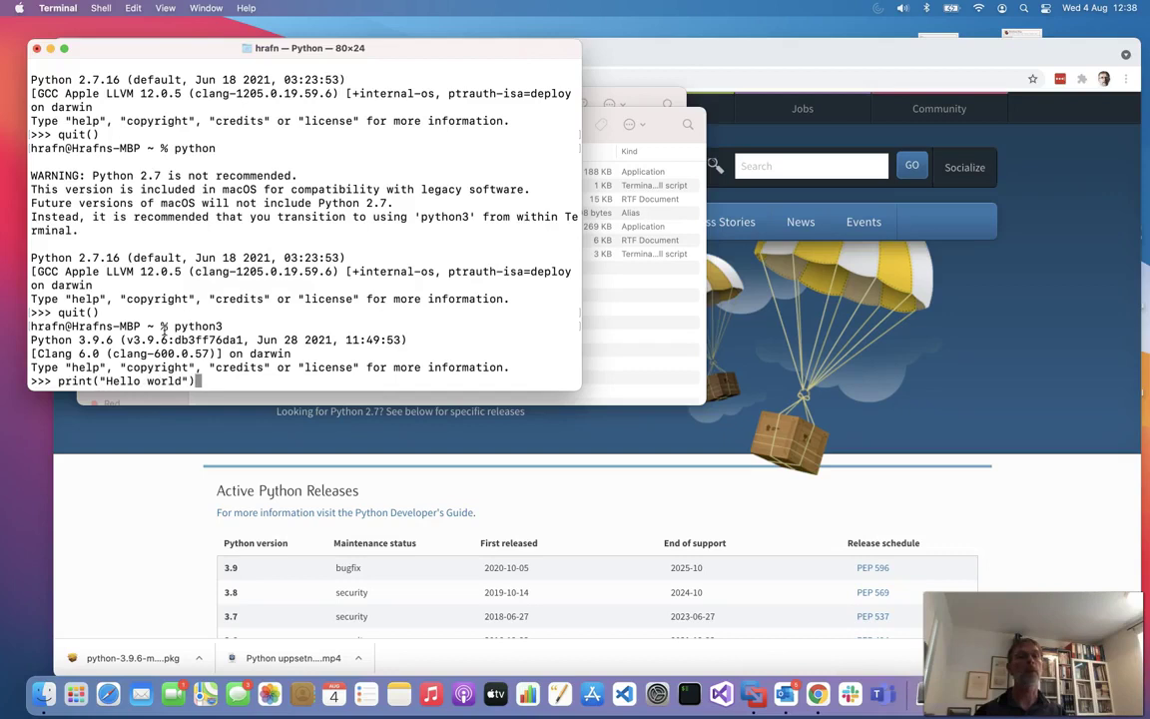
key("Return")
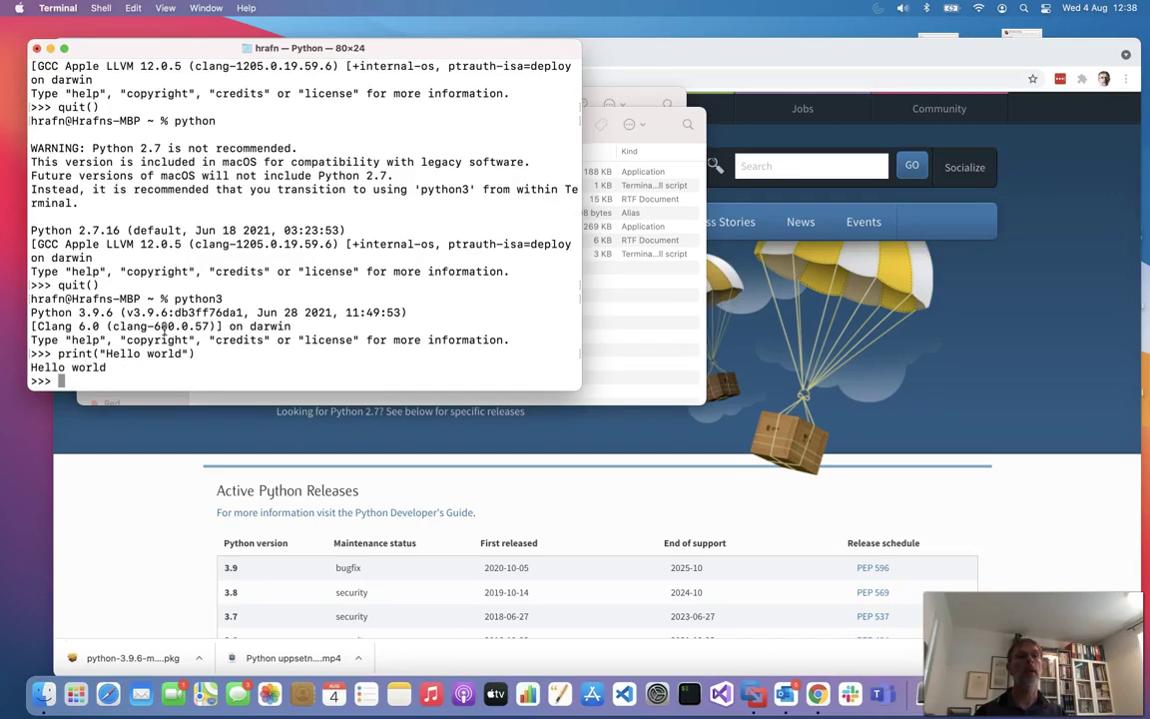
Run print(1+2) in the interpreter and exit it with quit().
type("print")
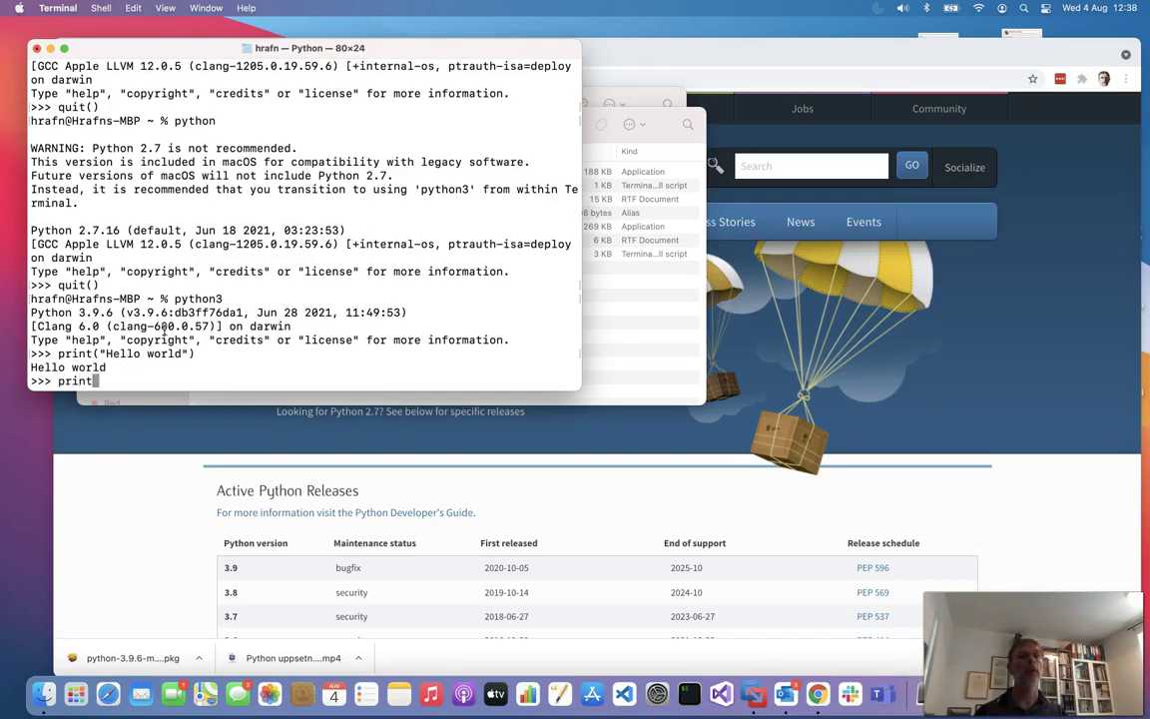
type("(1+2)")
key("Return")
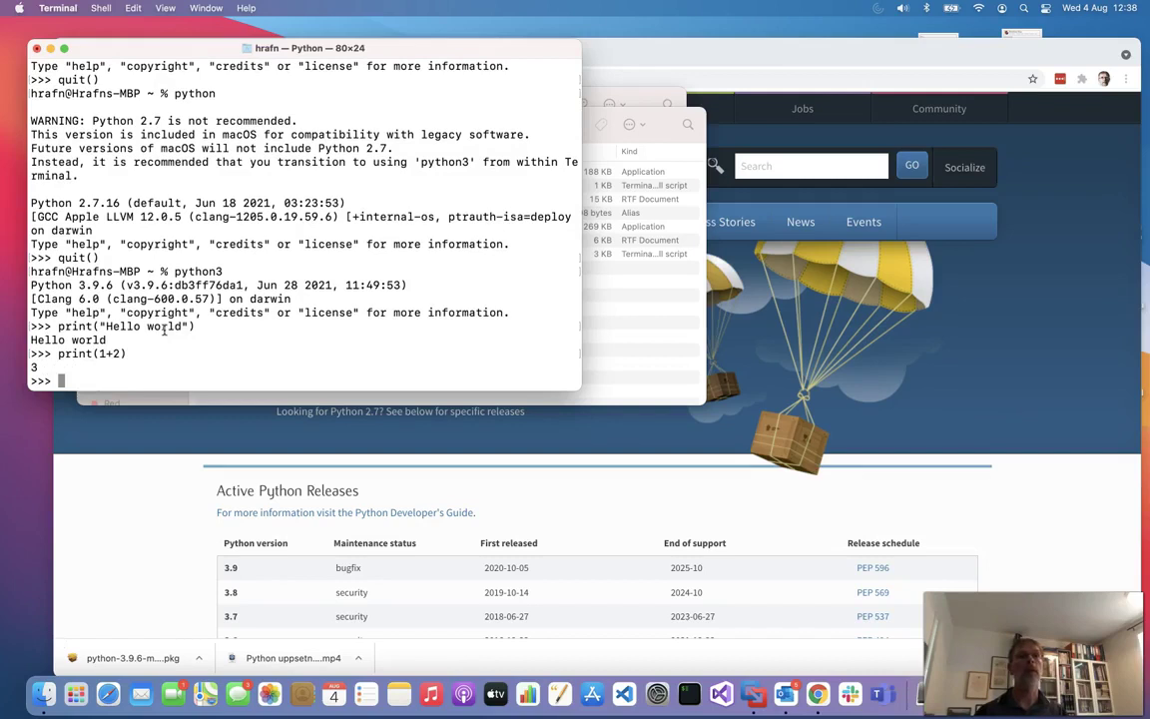
type("quit()")
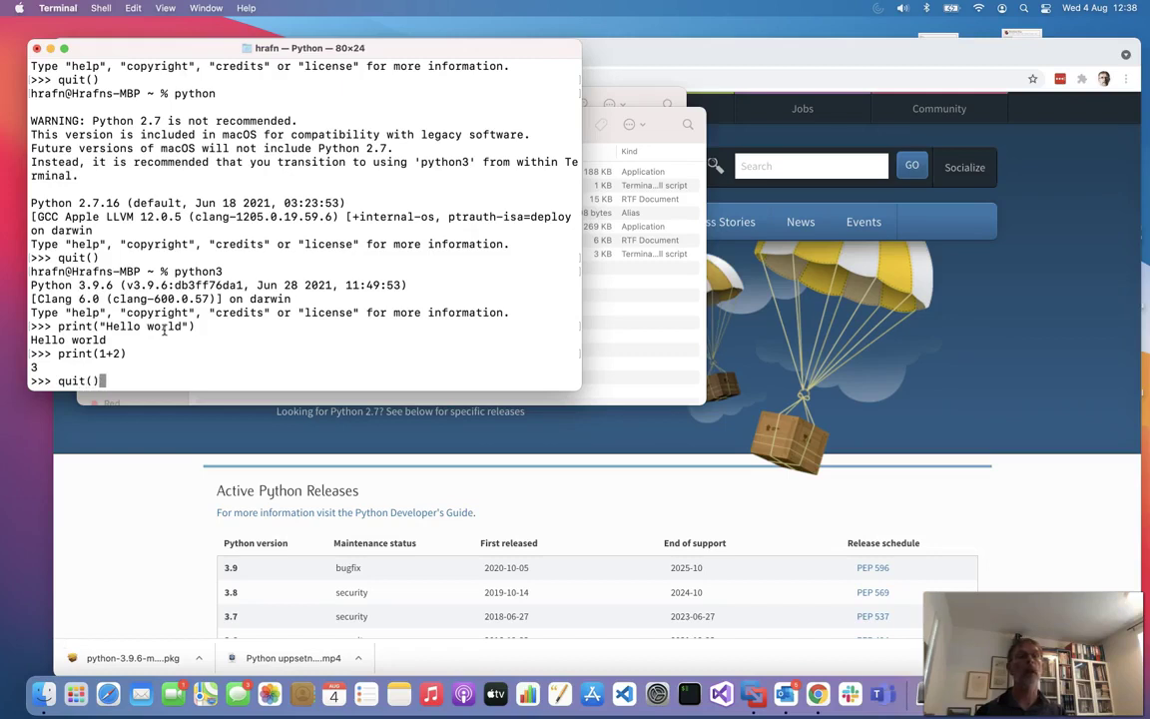
key("Return")
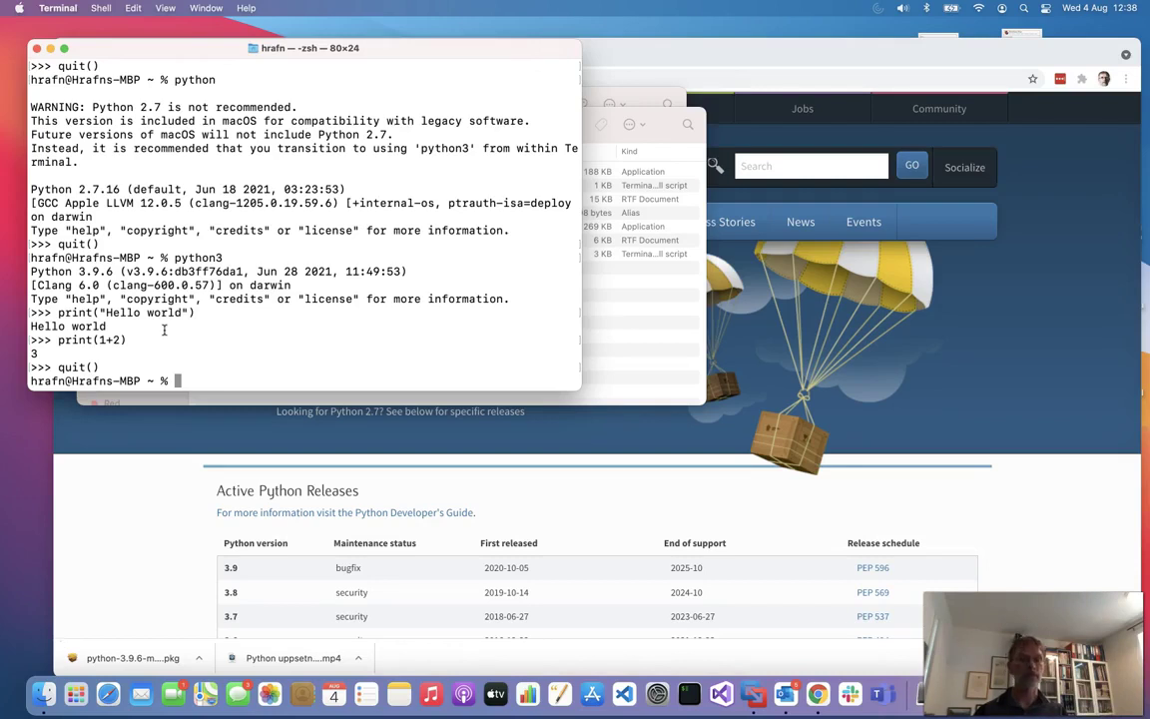
Run idle from Terminal, check which Python version its shell window uses, and quit it.
left_click(619, 341)
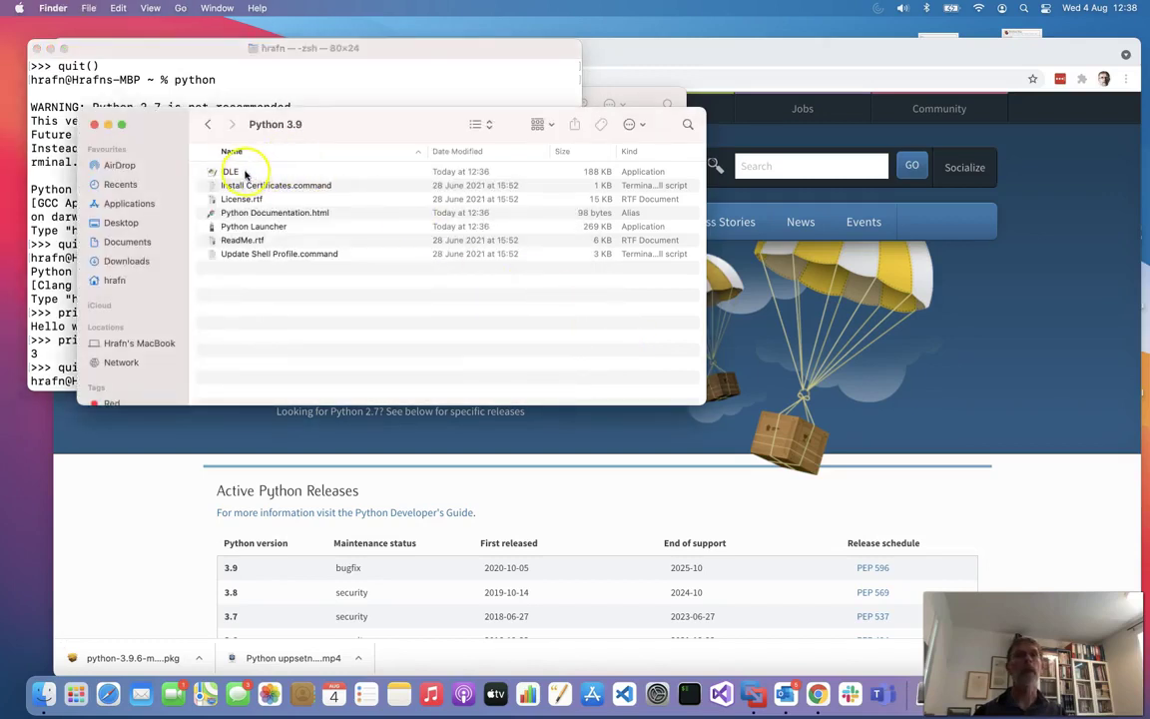
left_click(241, 175)
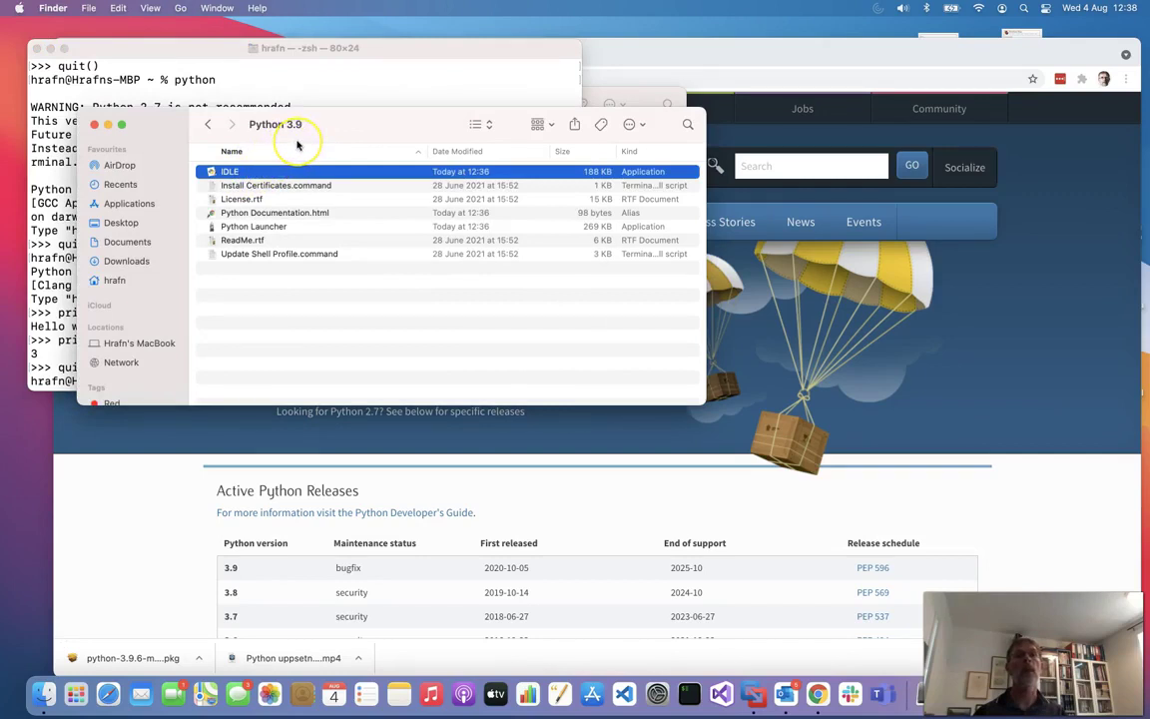
left_click(52, 187)
type("idle")
key("Return")
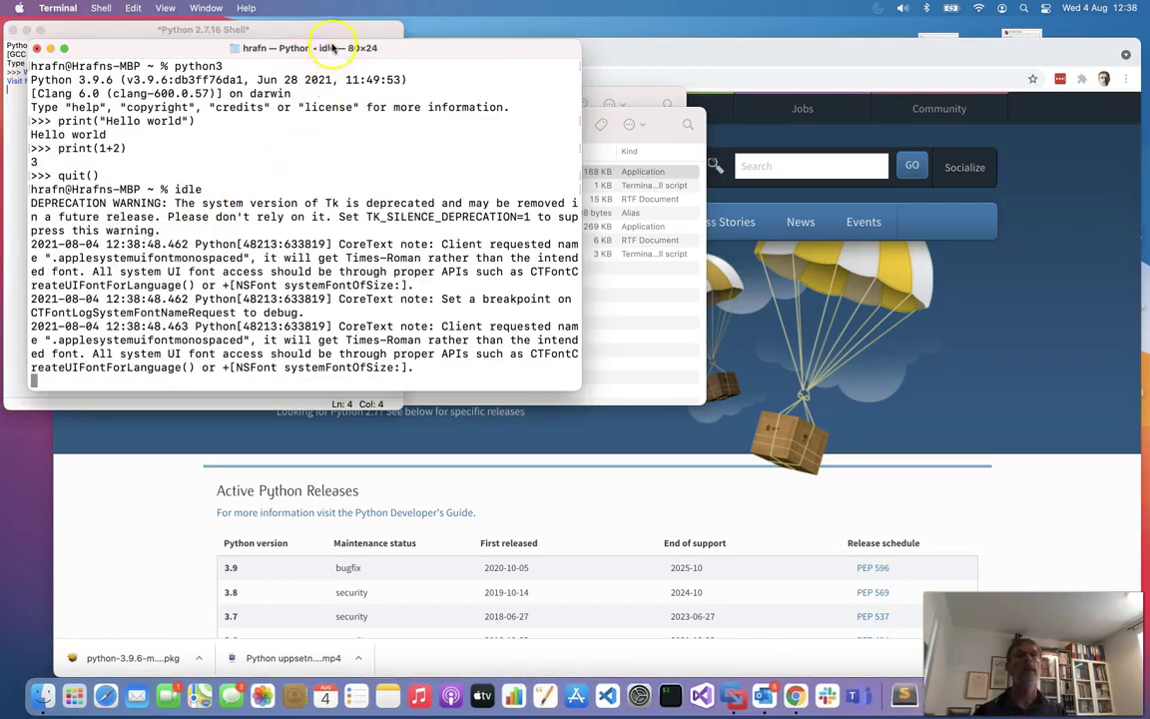
left_click(294, 29)
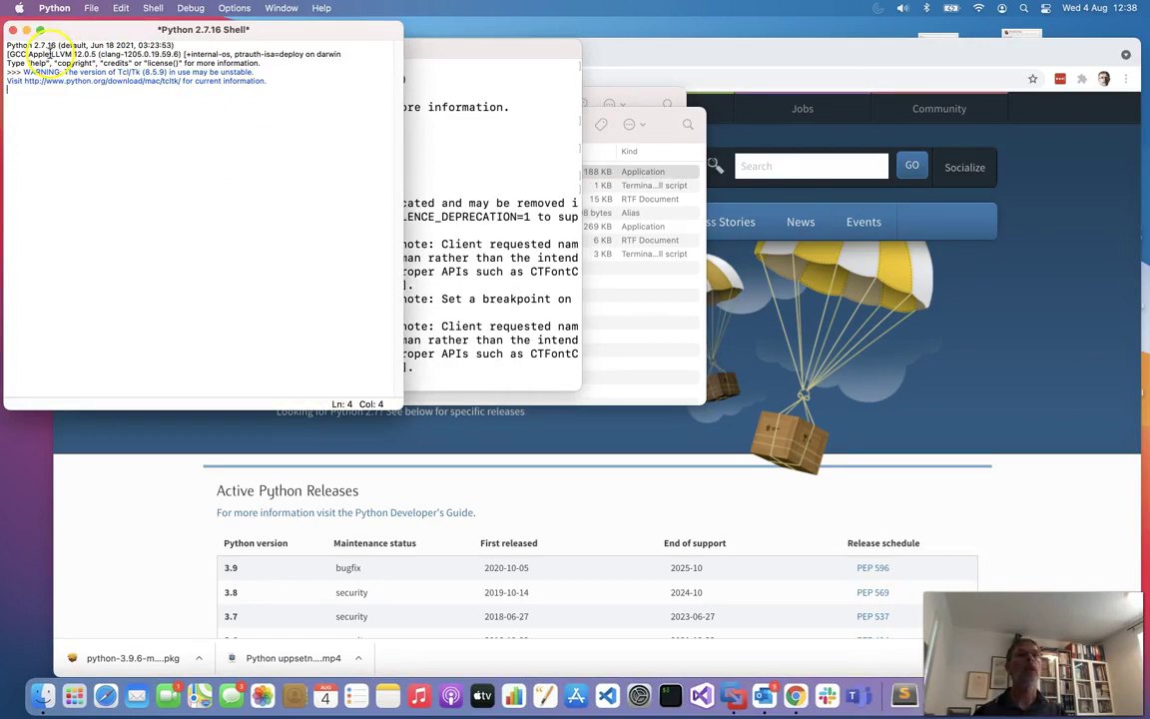
left_click(55, 8)
left_click(54, 149)
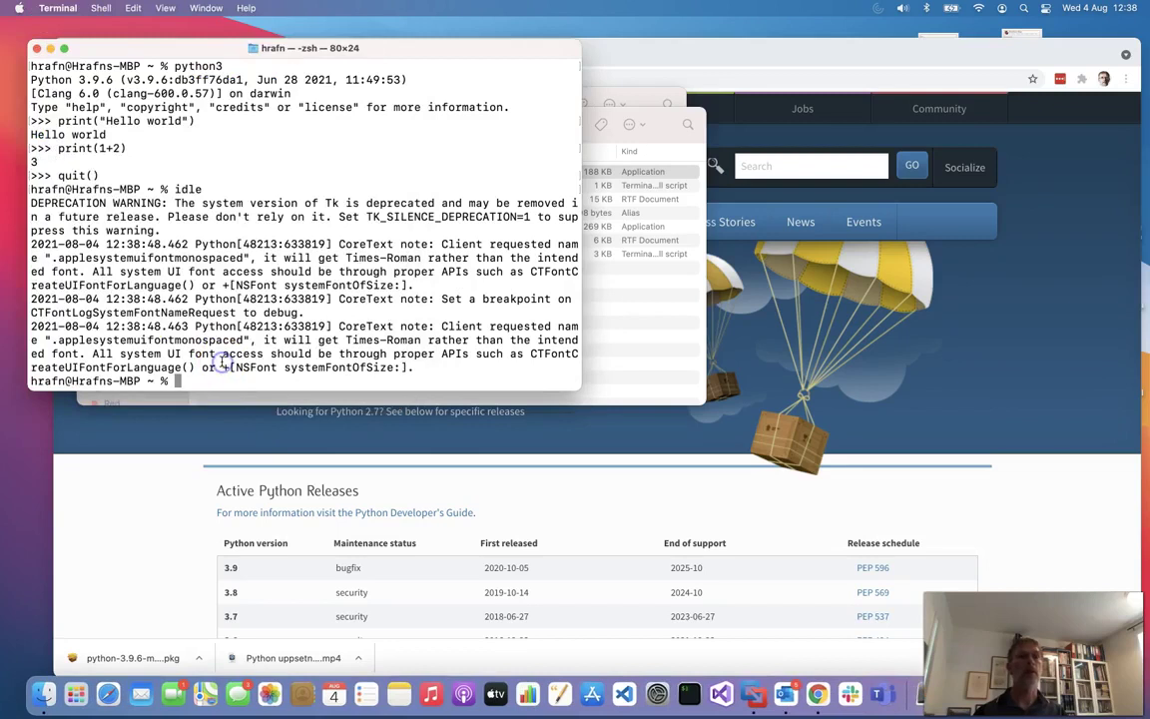
Start the Python 3 version of IDLE from Terminal with the idle3 command.
type("idle3")
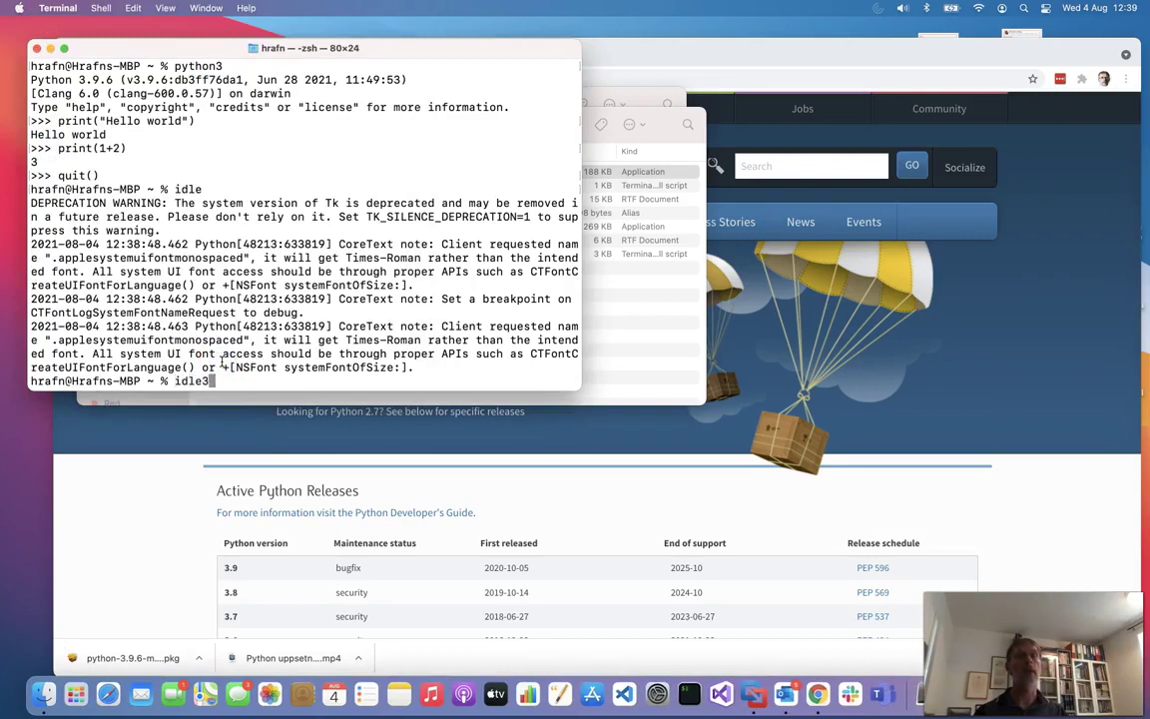
key("Return")
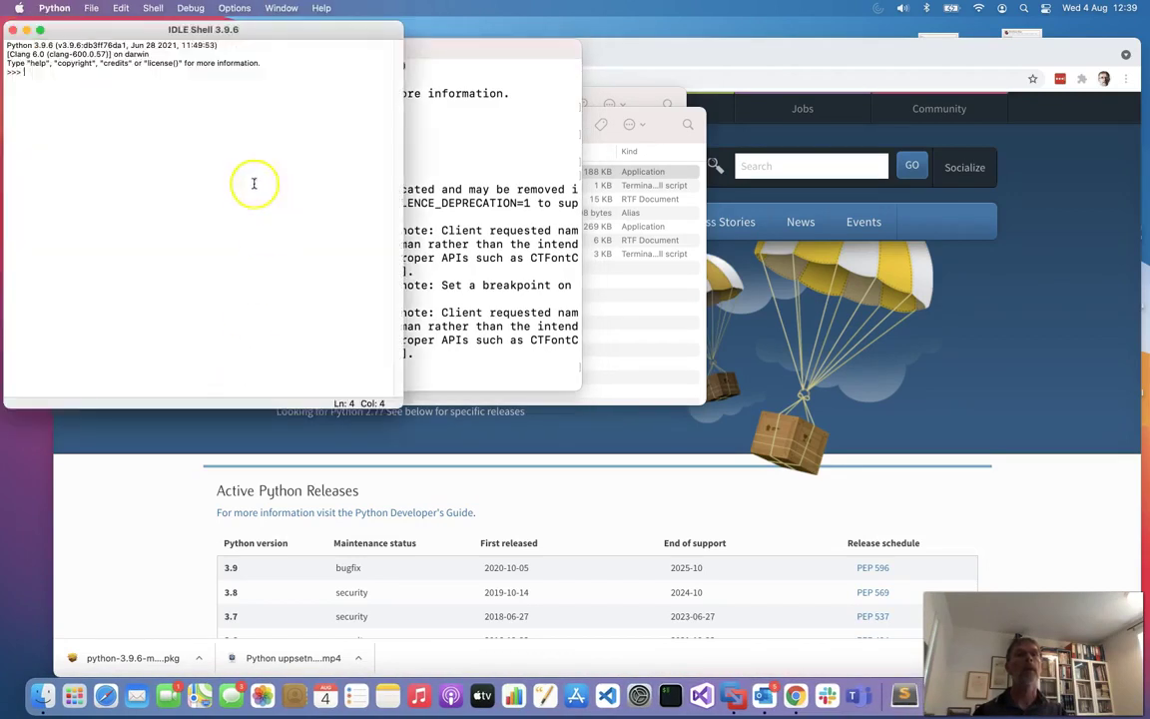
Set the shell and editor font size to 14 in the IDLE settings and apply it.
left_click(56, 9)
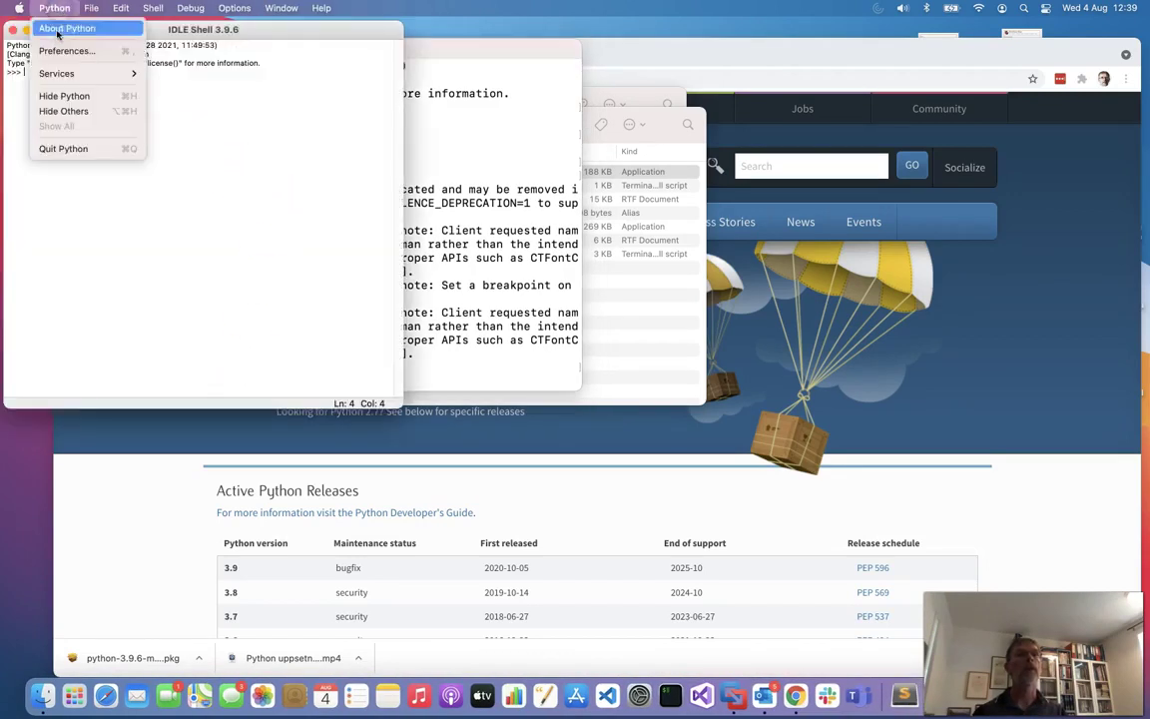
mouse_move(57, 79)
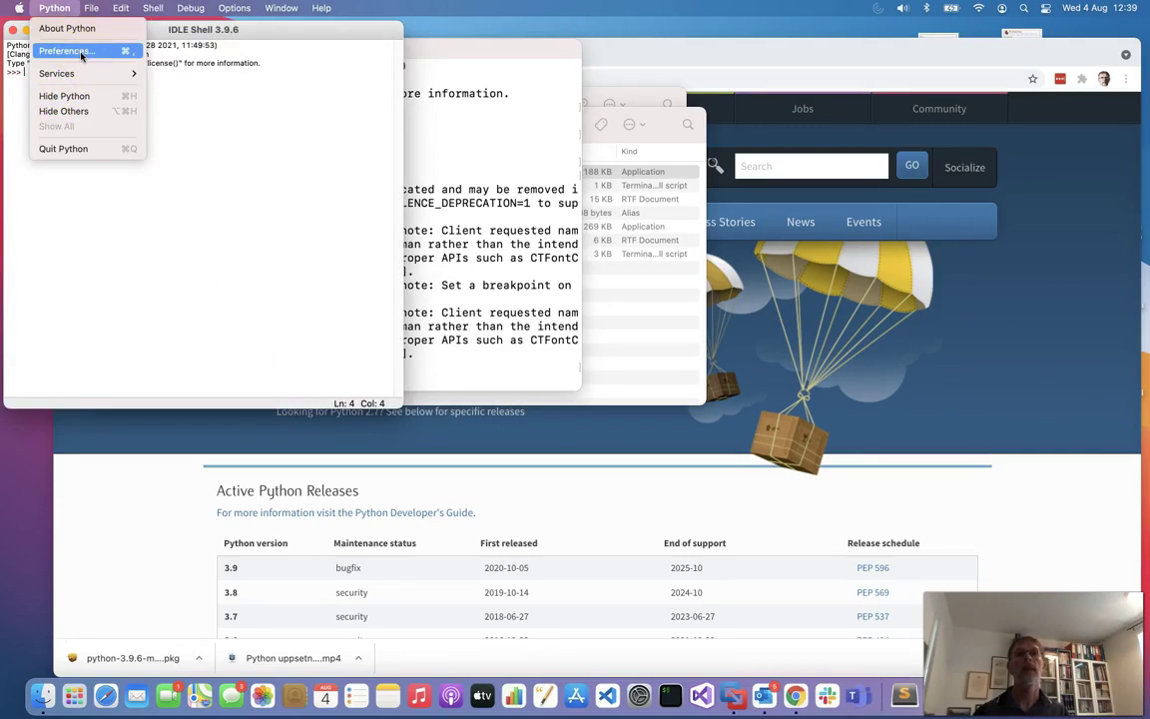
left_click(81, 55)
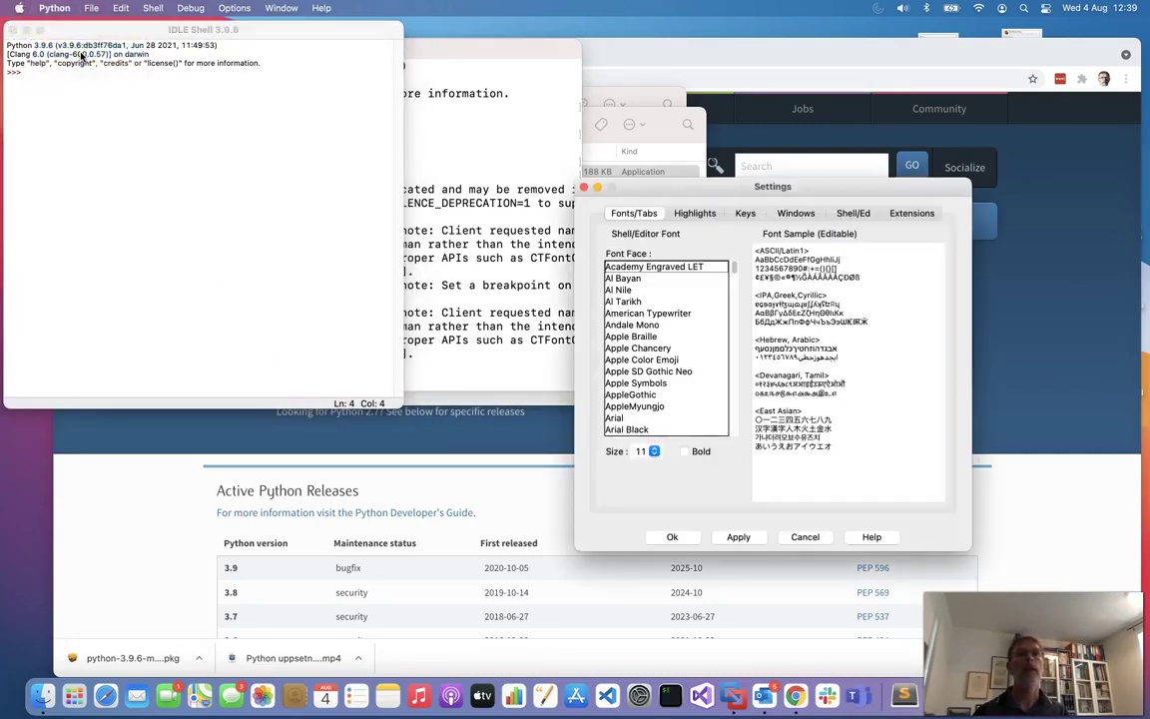
left_click(654, 452)
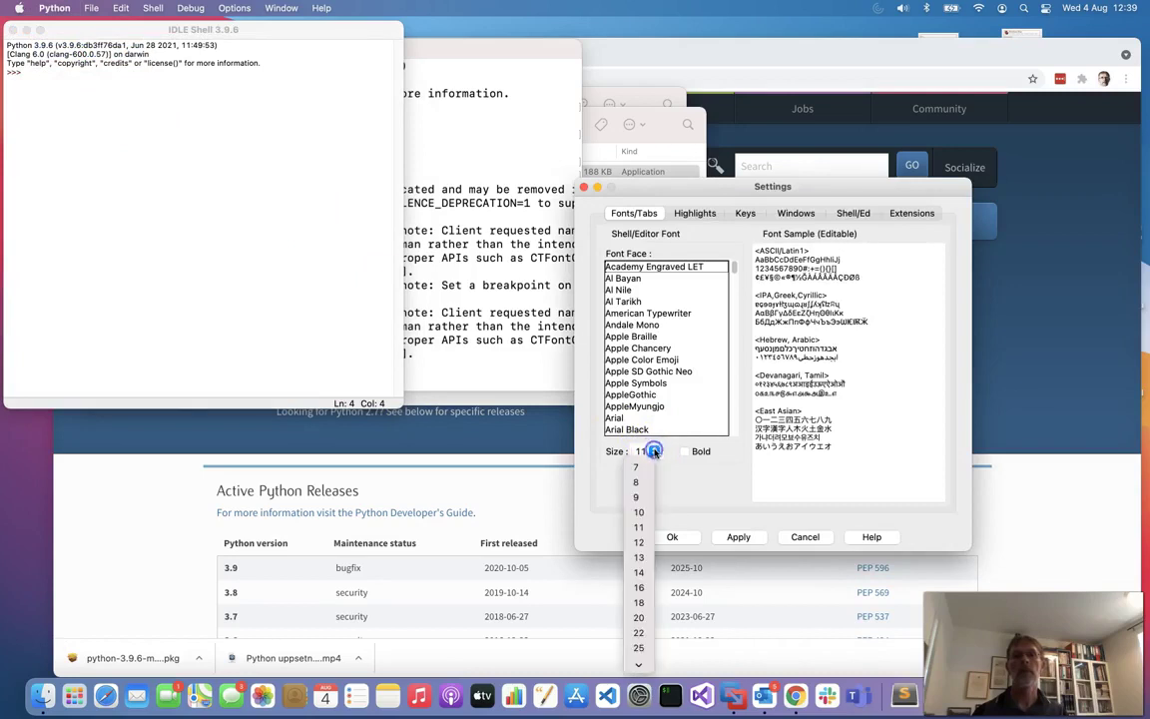
left_click(639, 572)
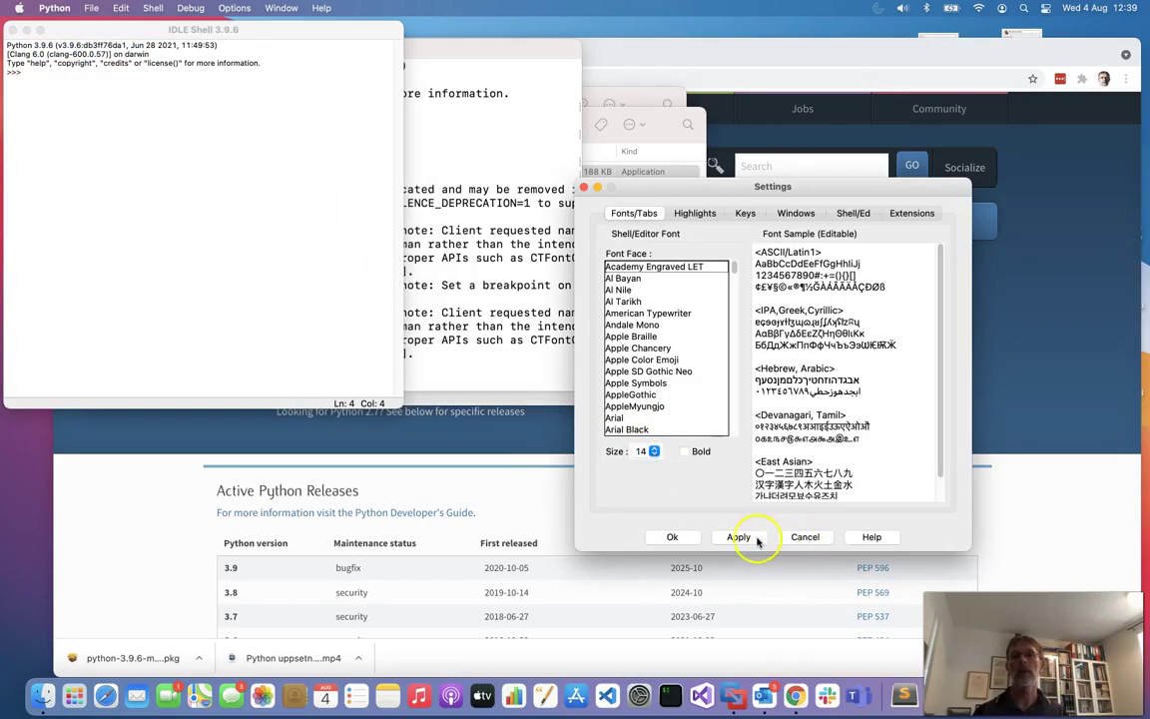
left_click(740, 538)
left_click(672, 537)
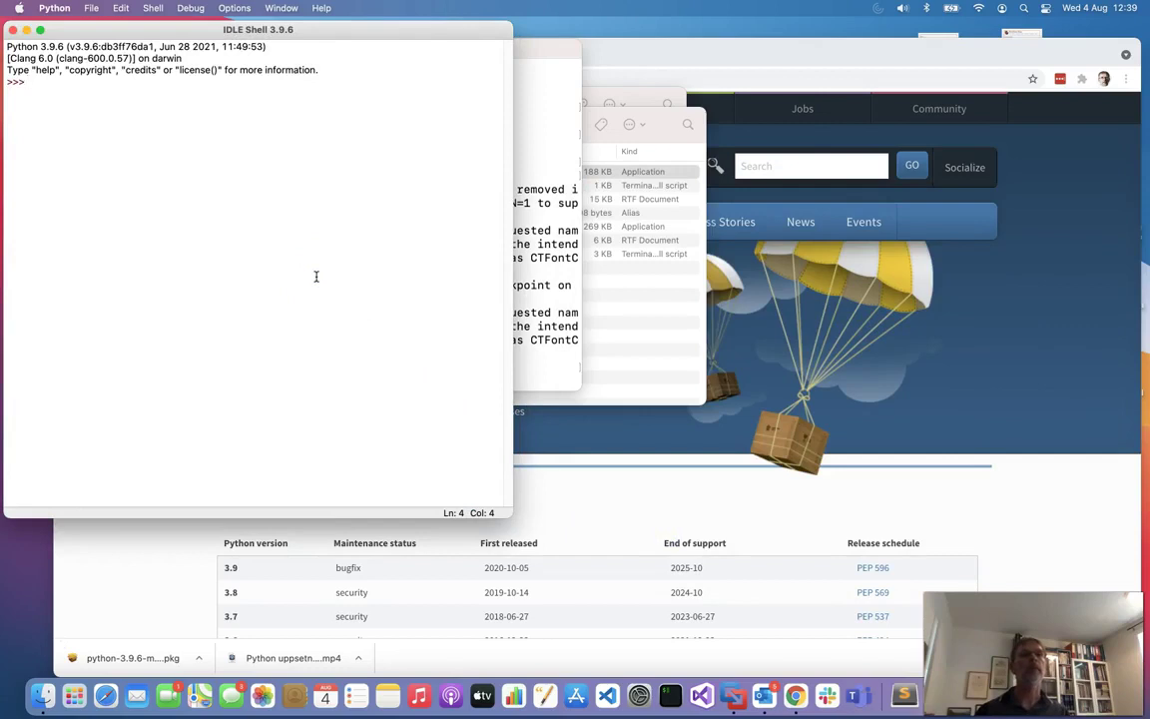
Run print(2+4) in the IDLE shell.
left_click(38, 9)
left_click(60, 124)
type("print(2+4)")
key("Return")
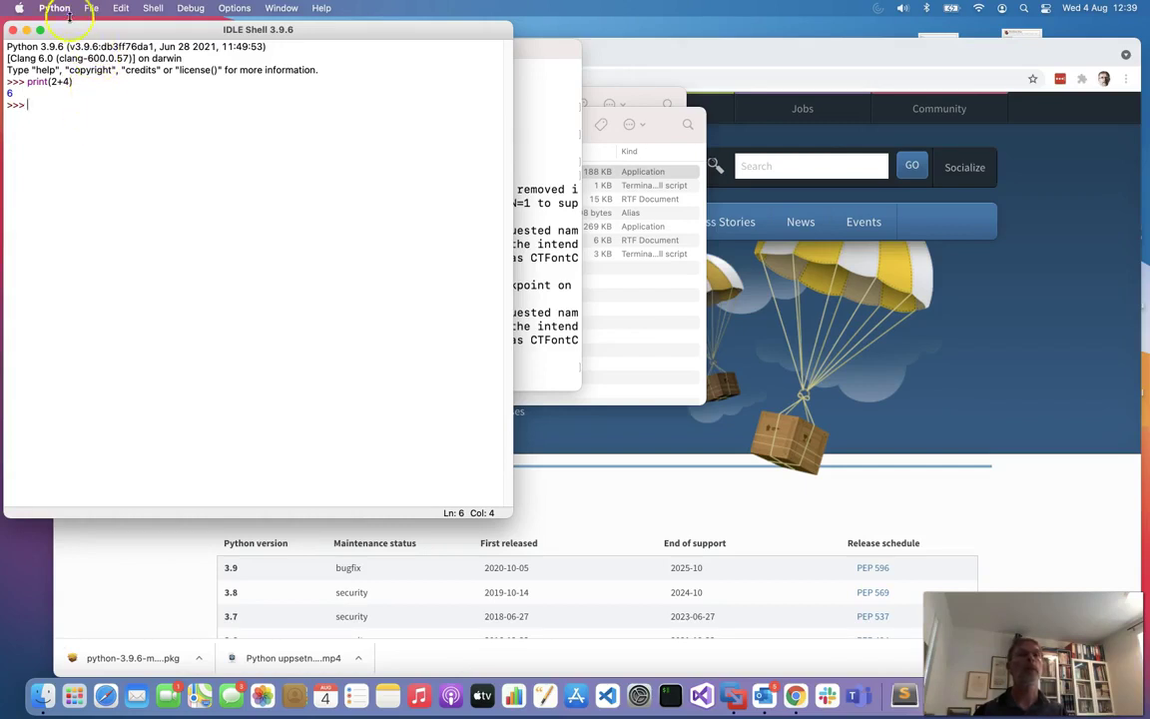
Set the shell and editor font size to 16 in the IDLE settings and apply it.
left_click(19, 9)
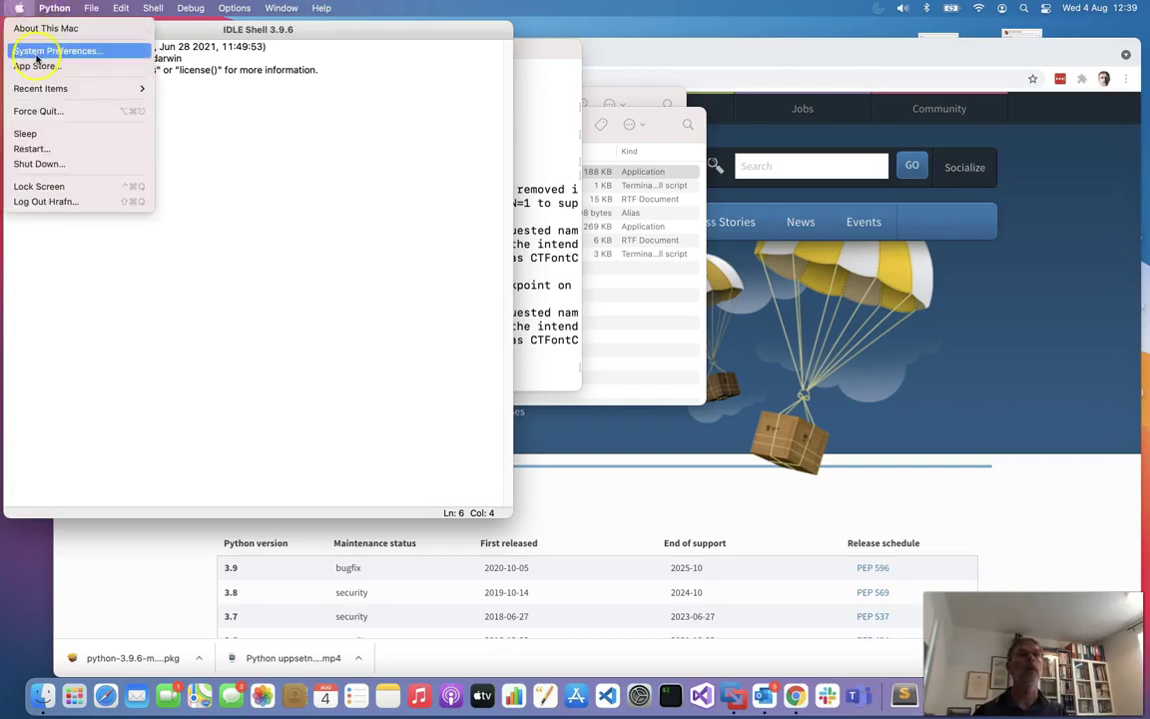
left_click(184, 106)
left_click(55, 8)
left_click(63, 50)
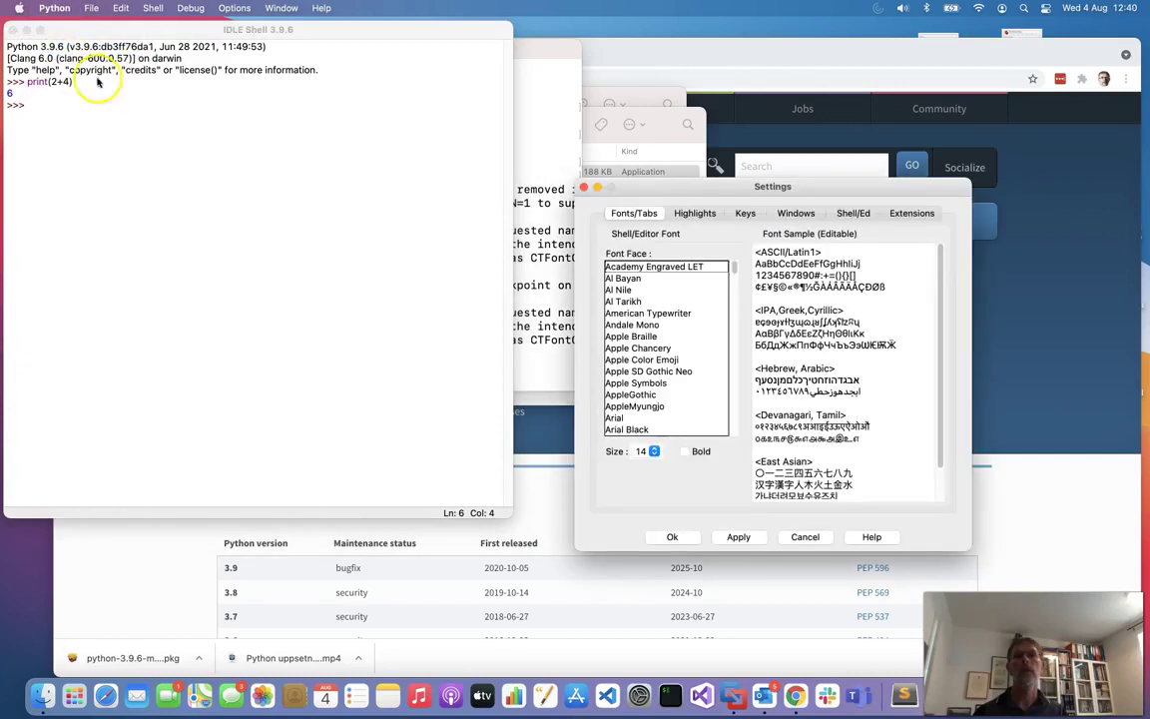
left_click(656, 452)
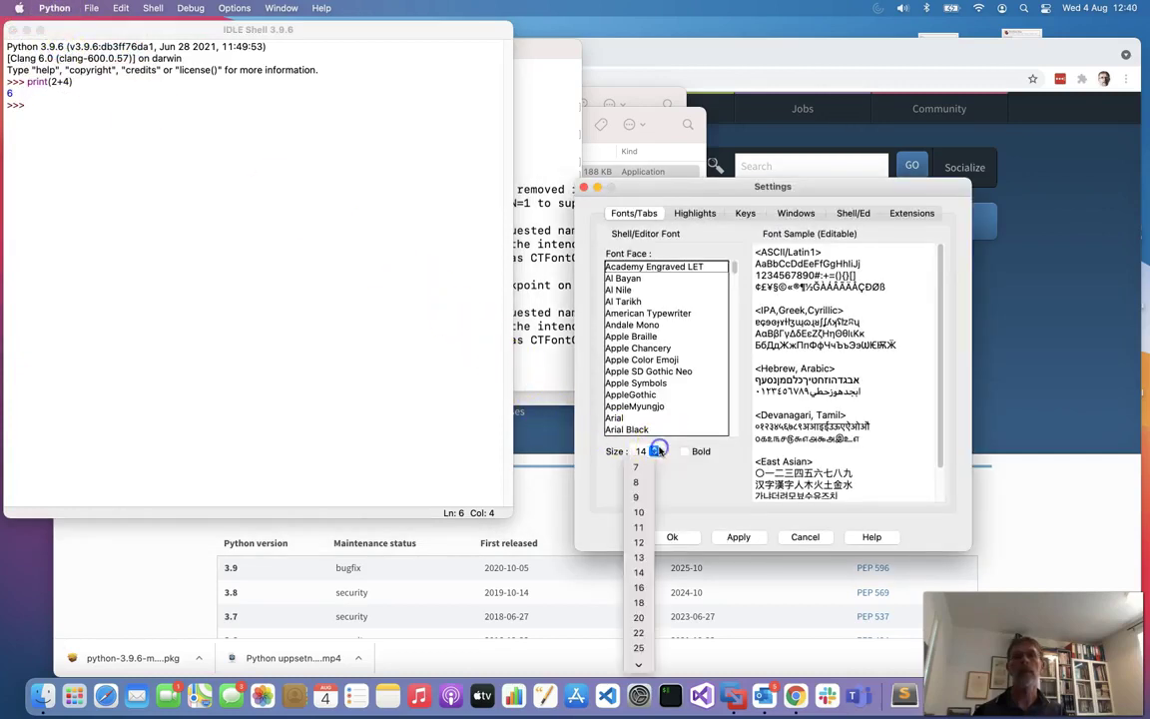
left_click(638, 587)
left_click(737, 539)
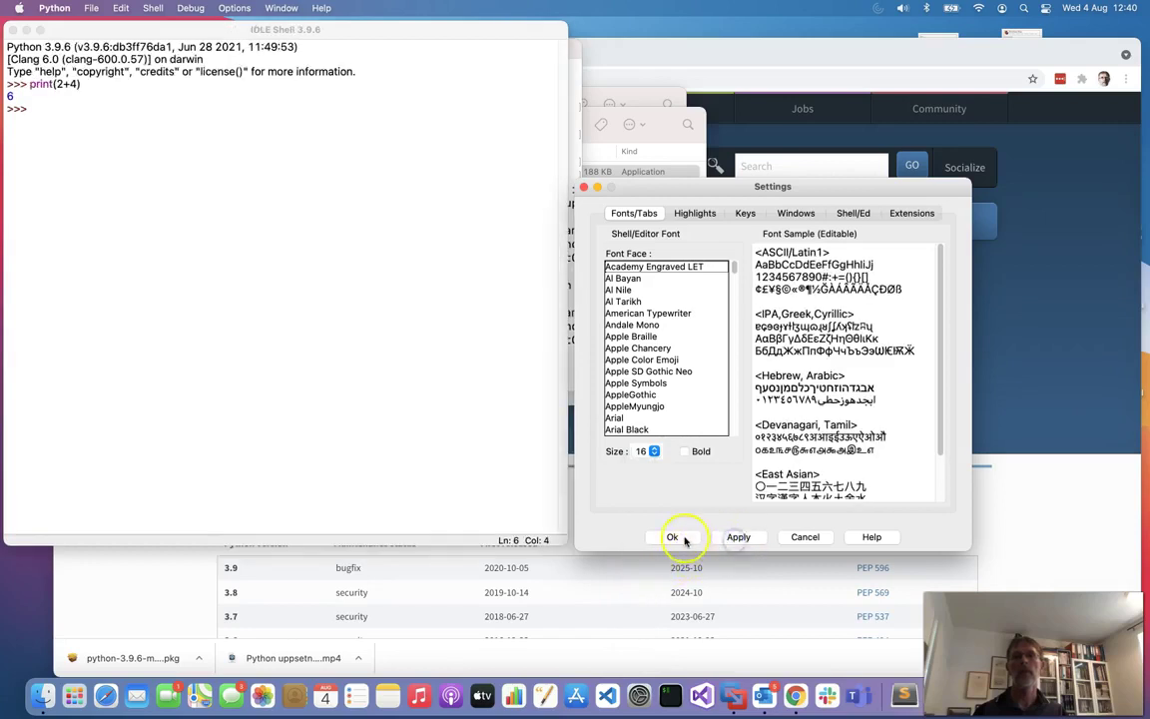
left_click(672, 537)
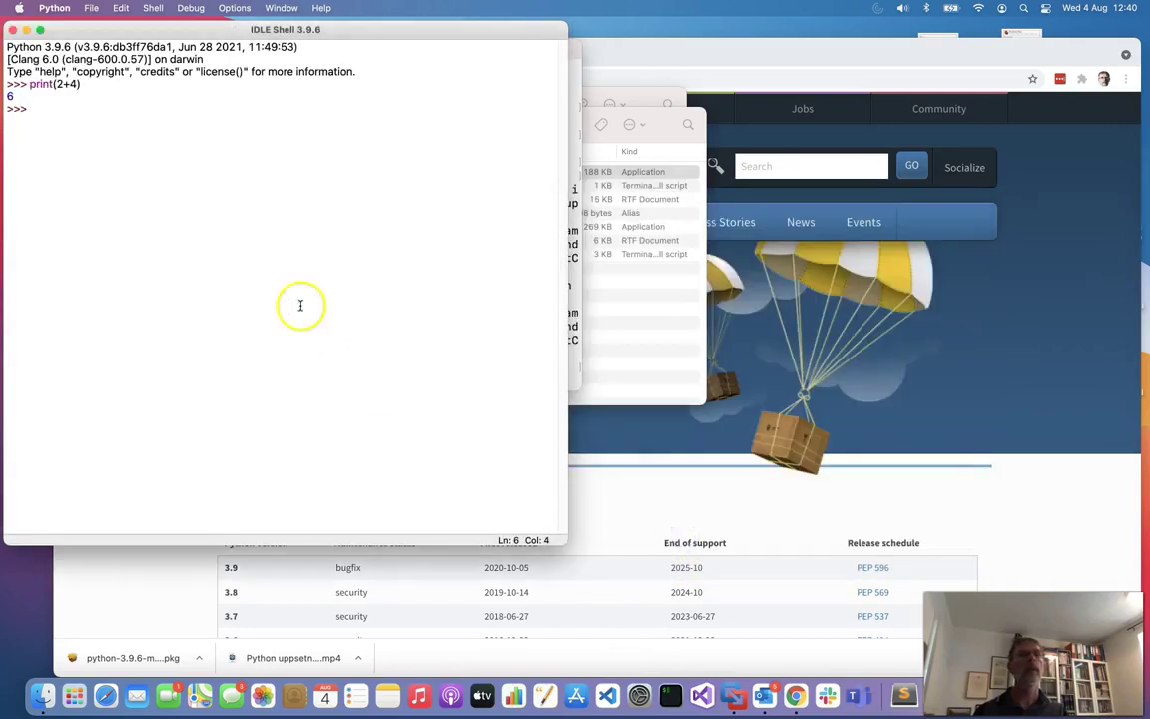
Create a new IDLE file with the lines print("Hello world") and print"Programming is fun!").
left_click(97, 12)
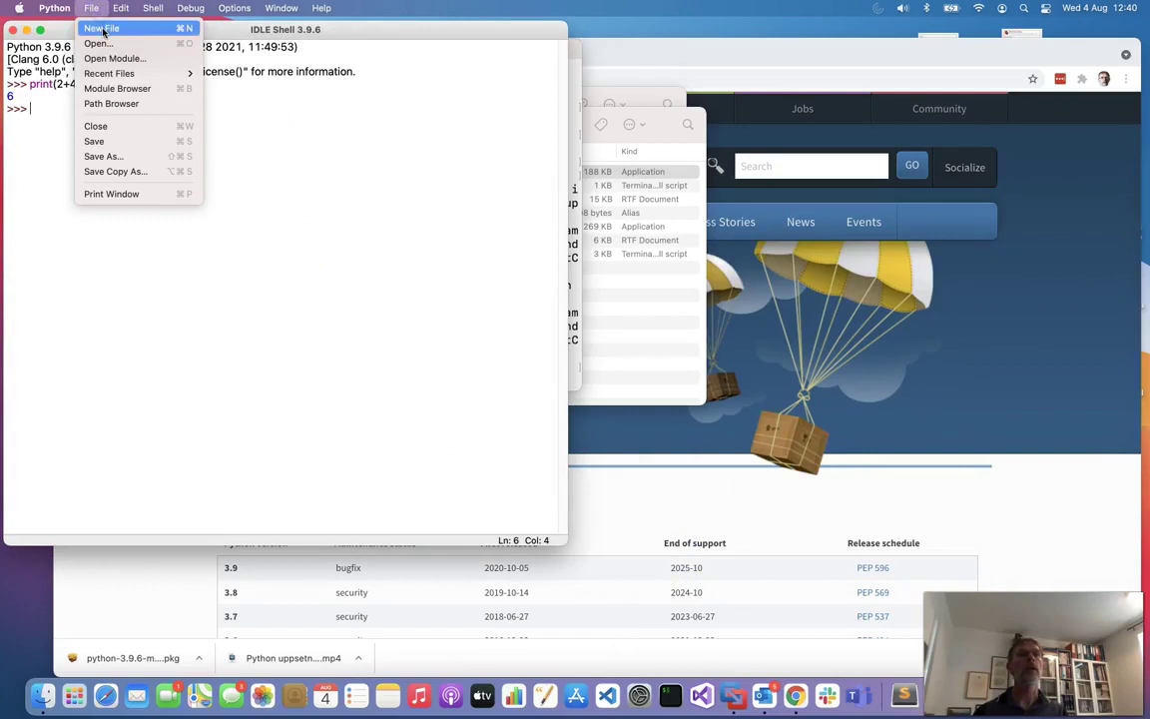
left_click(101, 28)
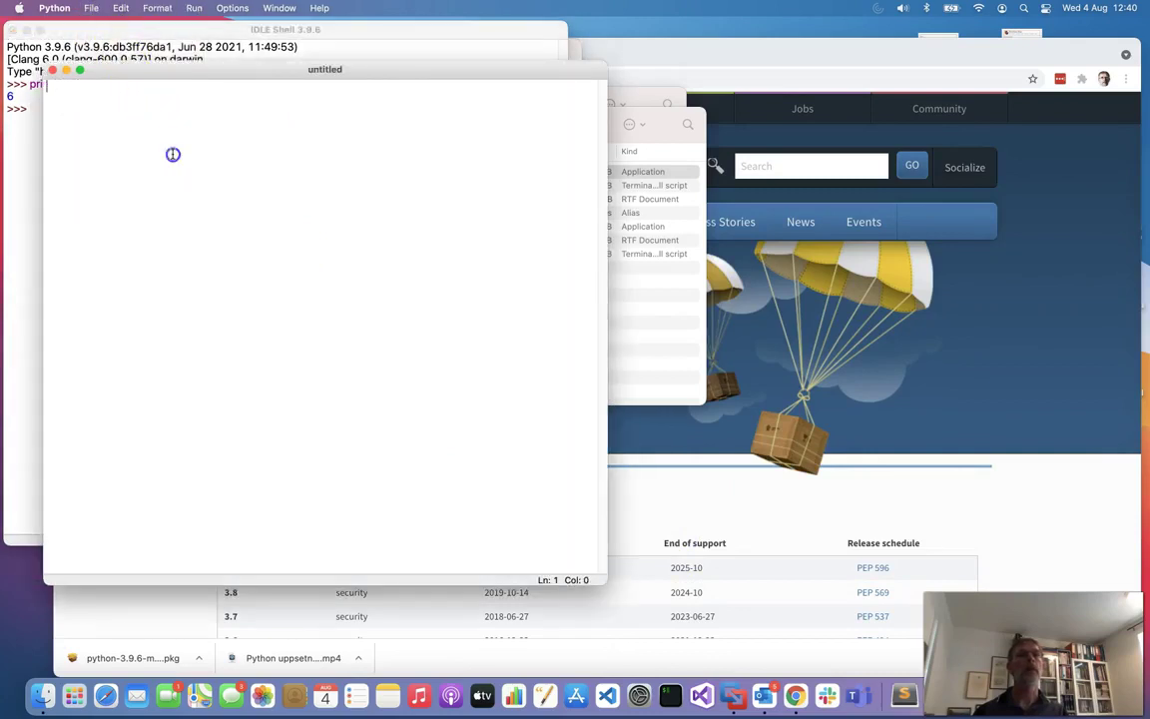
type("print")
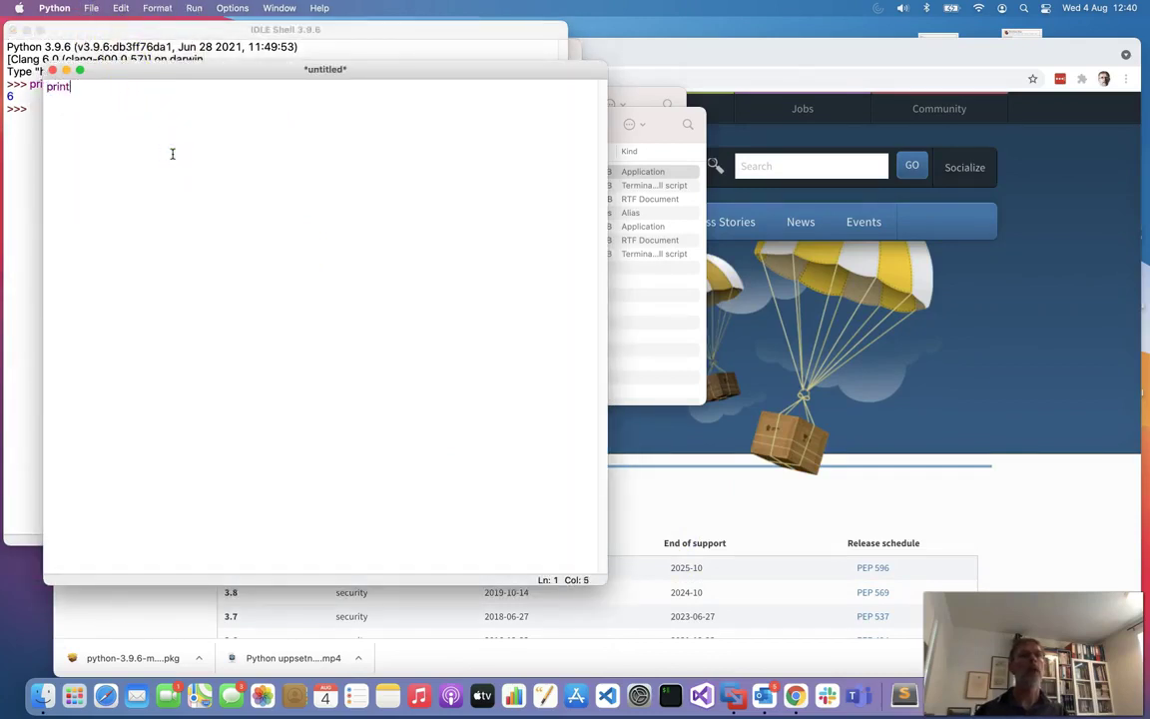
type("(\"Hello world\")")
key("Return")
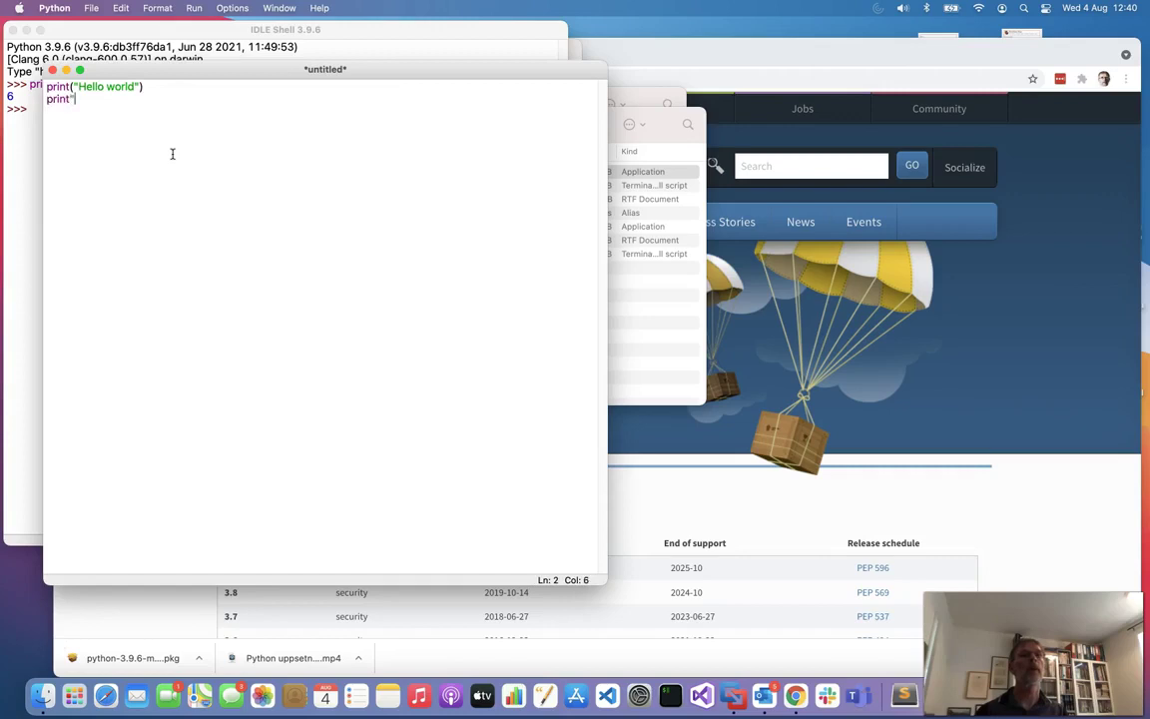
type("print\"Programming is fun!\")")
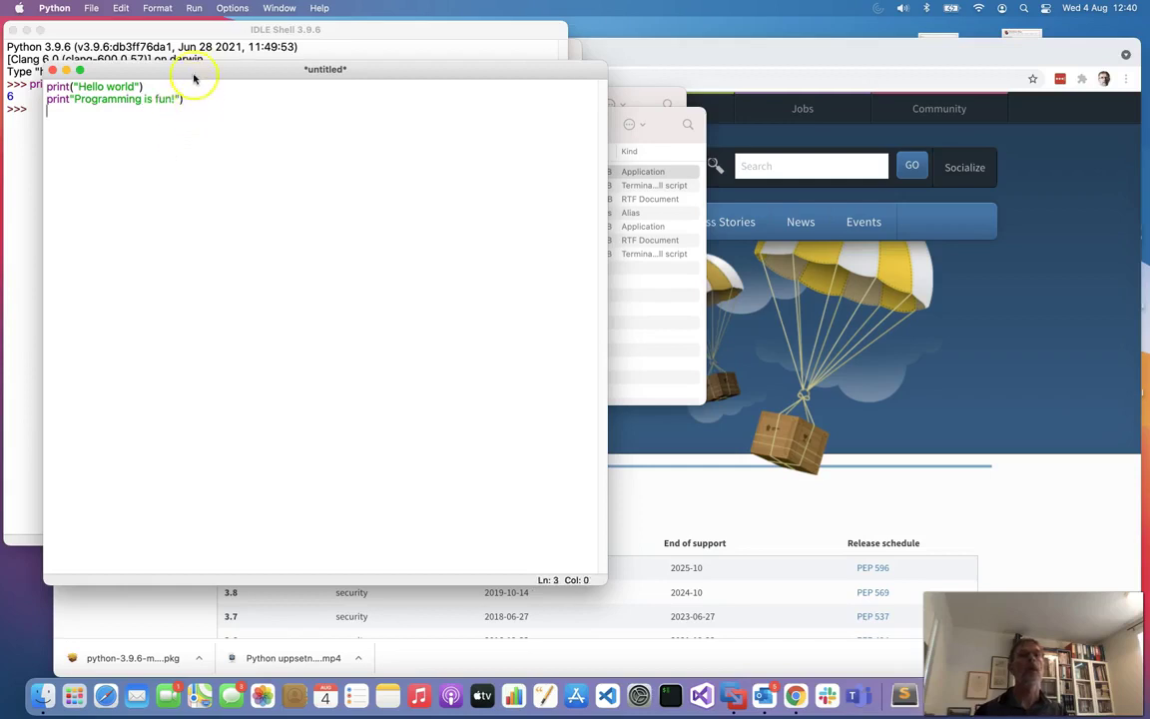
Try to run the new file as a module, saving it as test in the home folder.
left_click(193, 9)
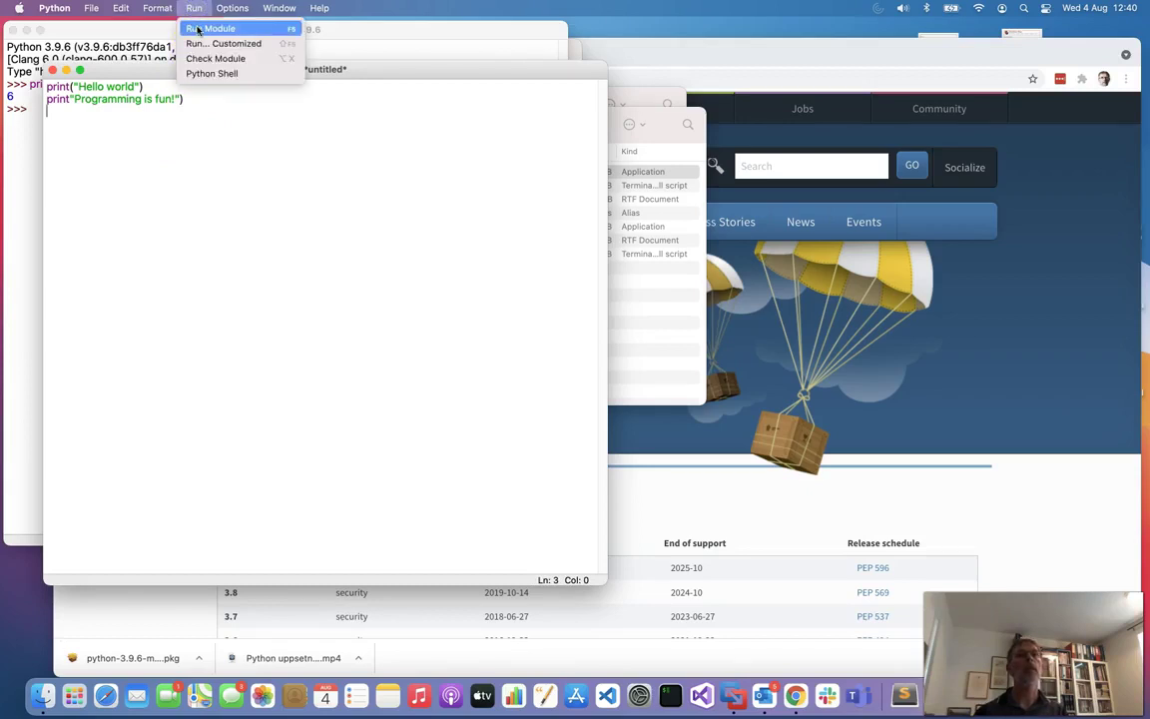
left_click(198, 30)
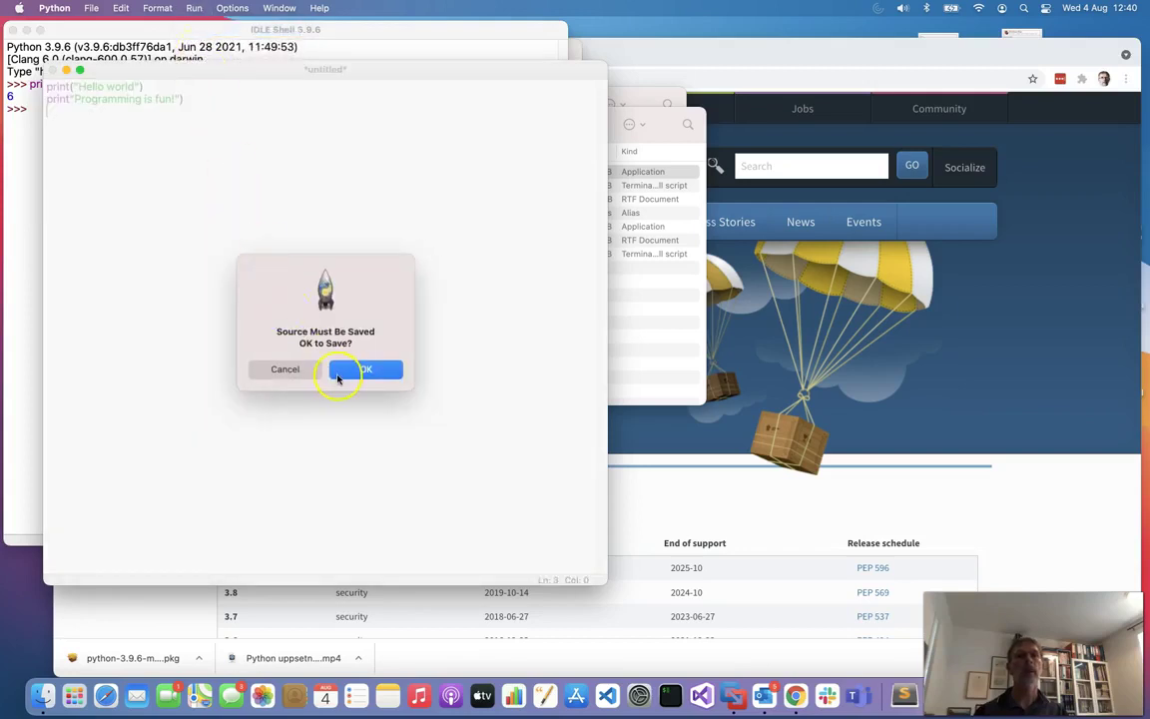
left_click(366, 370)
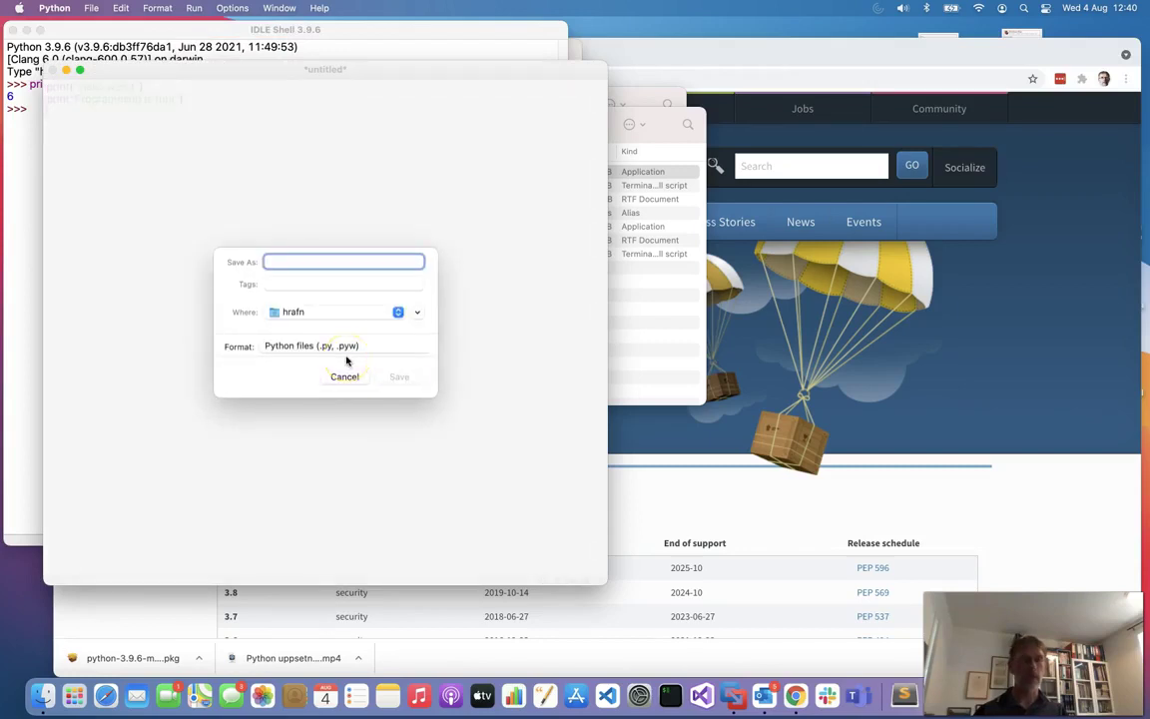
type("test")
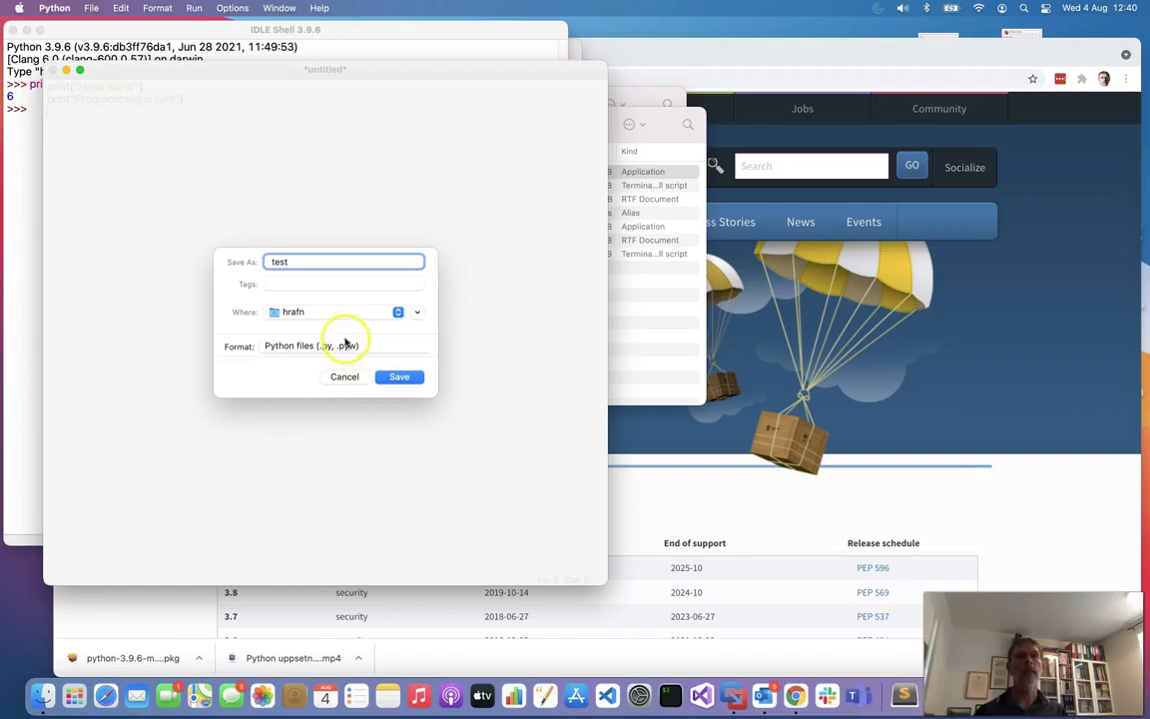
left_click(388, 376)
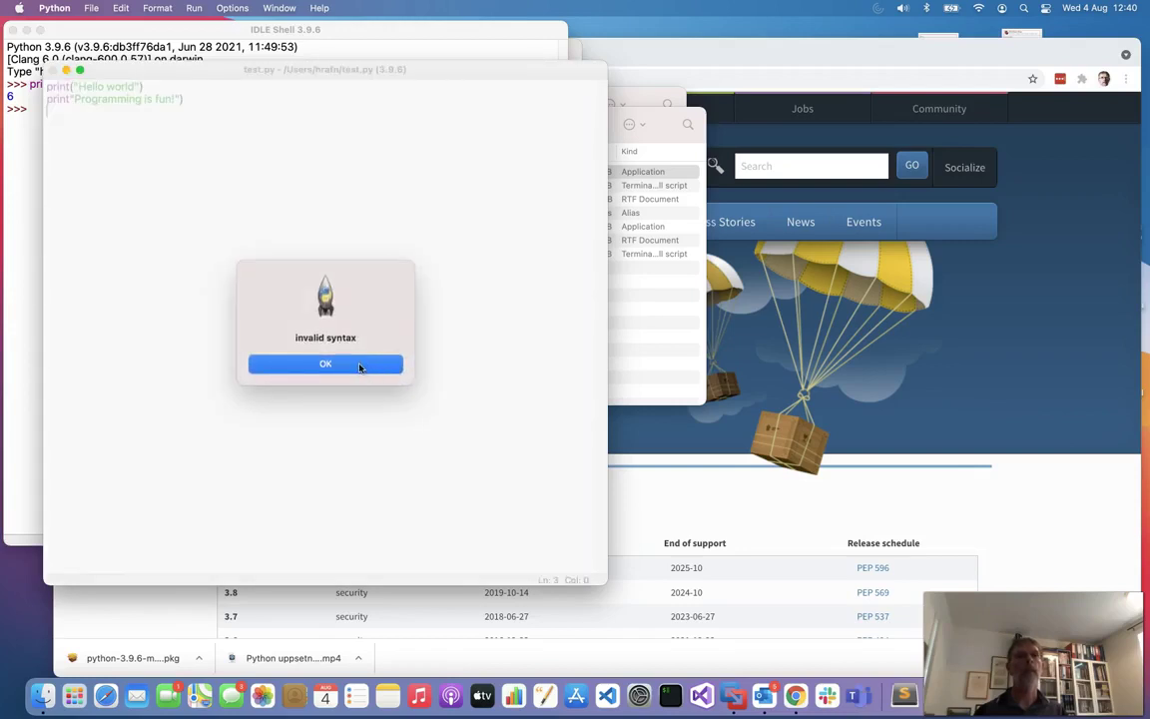
left_click(356, 365)
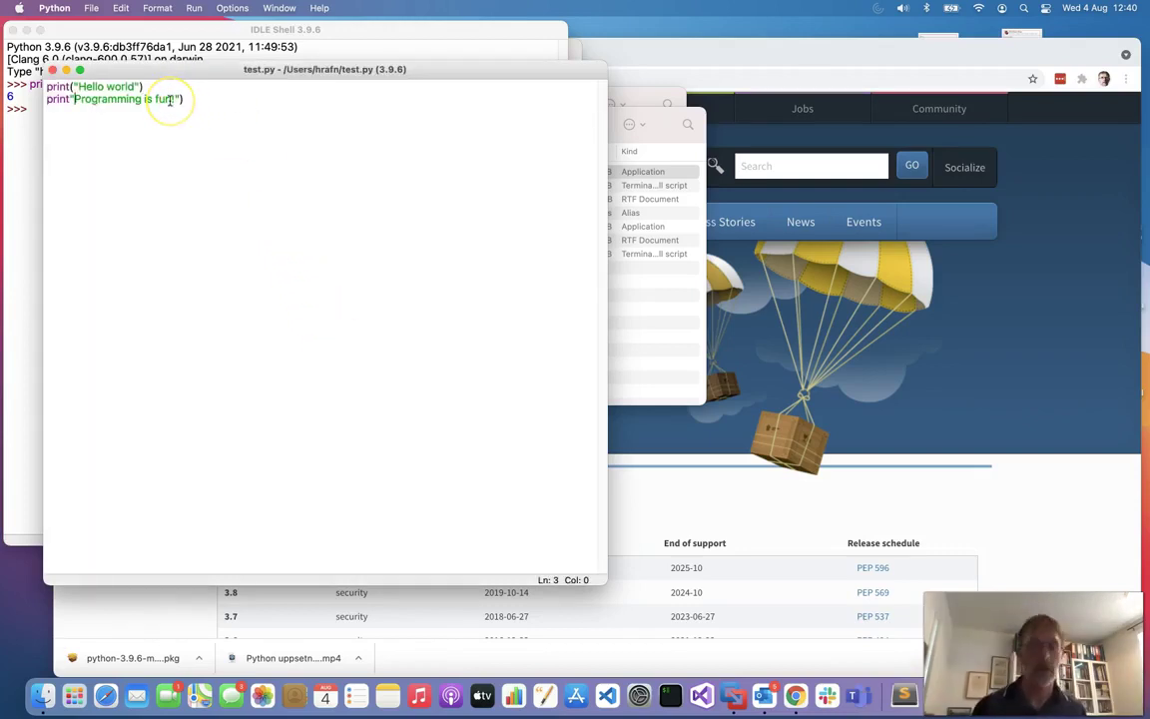
Insert the missing opening parenthesis after print on the second line of test.py and save the file.
key("Up")
key("Right")
key("Right")
key("Right")
key("Right")
key("Right")
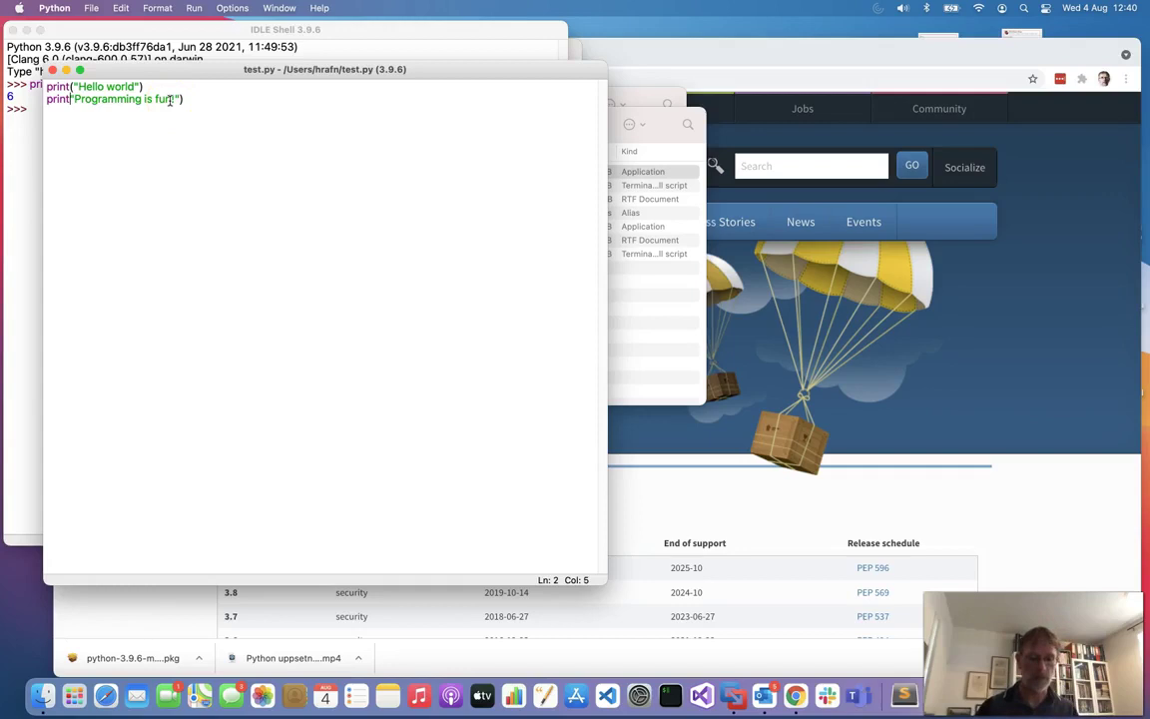
type("(")
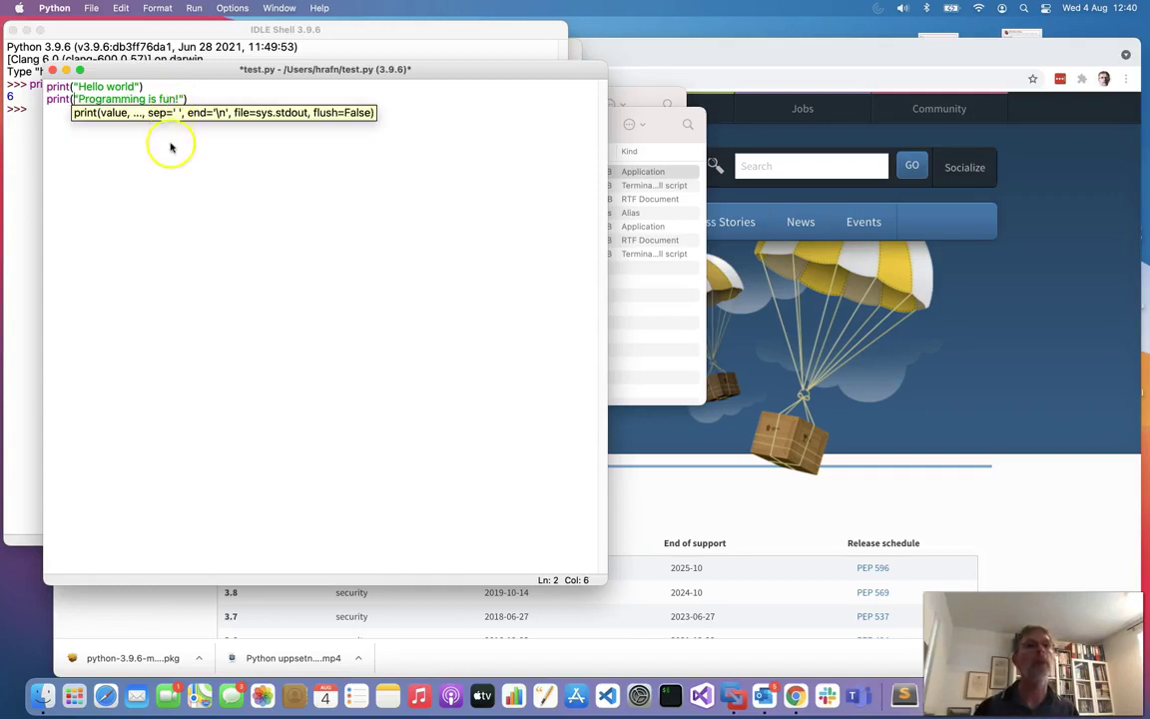
key("Escape")
key("Down")
key("super+s")
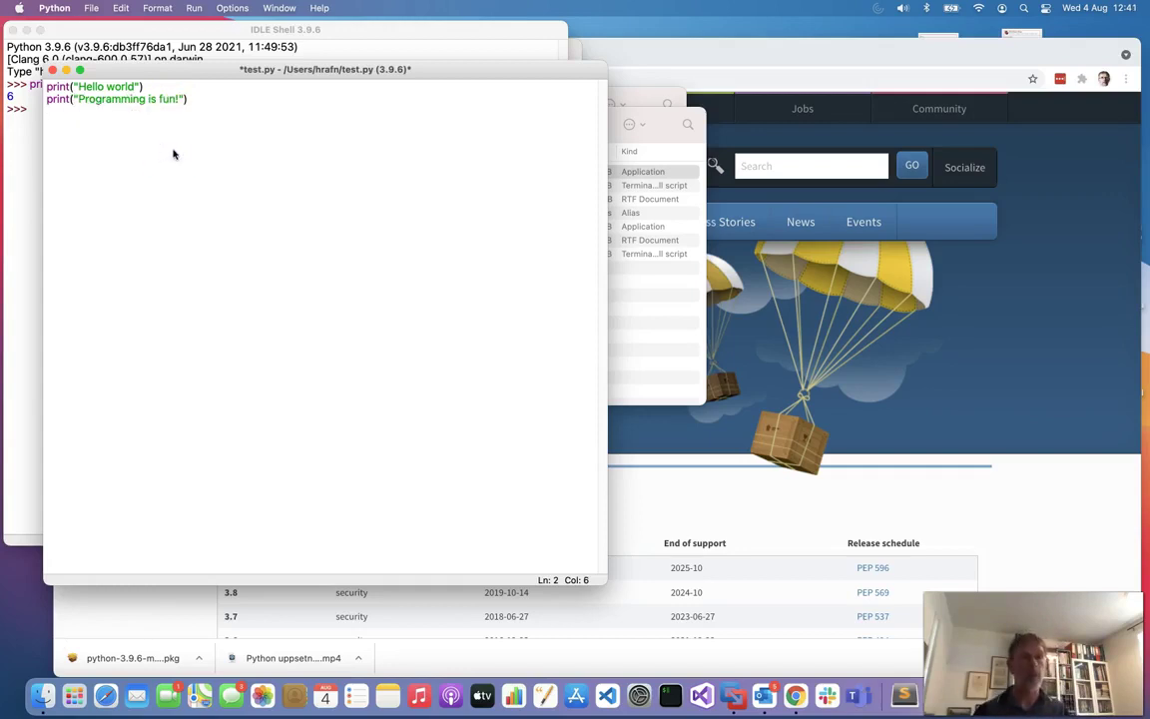
left_click(93, 9)
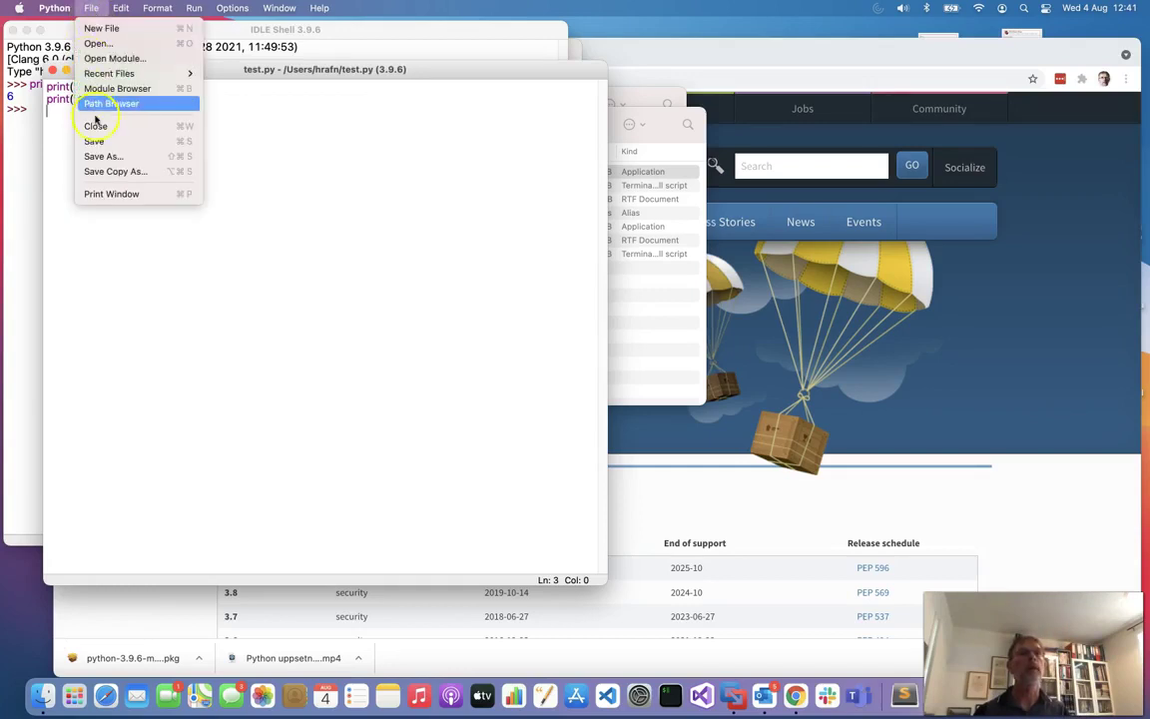
left_click(105, 141)
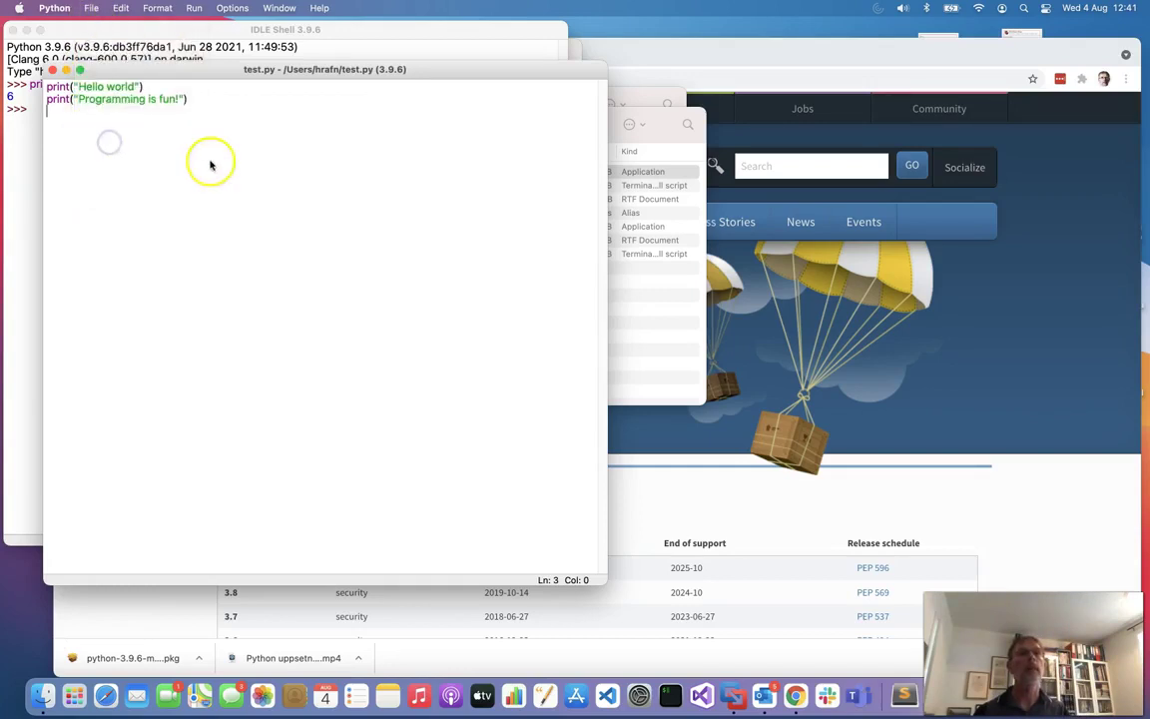
Run test.py as a module, then close both the IDLE shell and the test.py editor window.
left_click(196, 8)
left_click(203, 31)
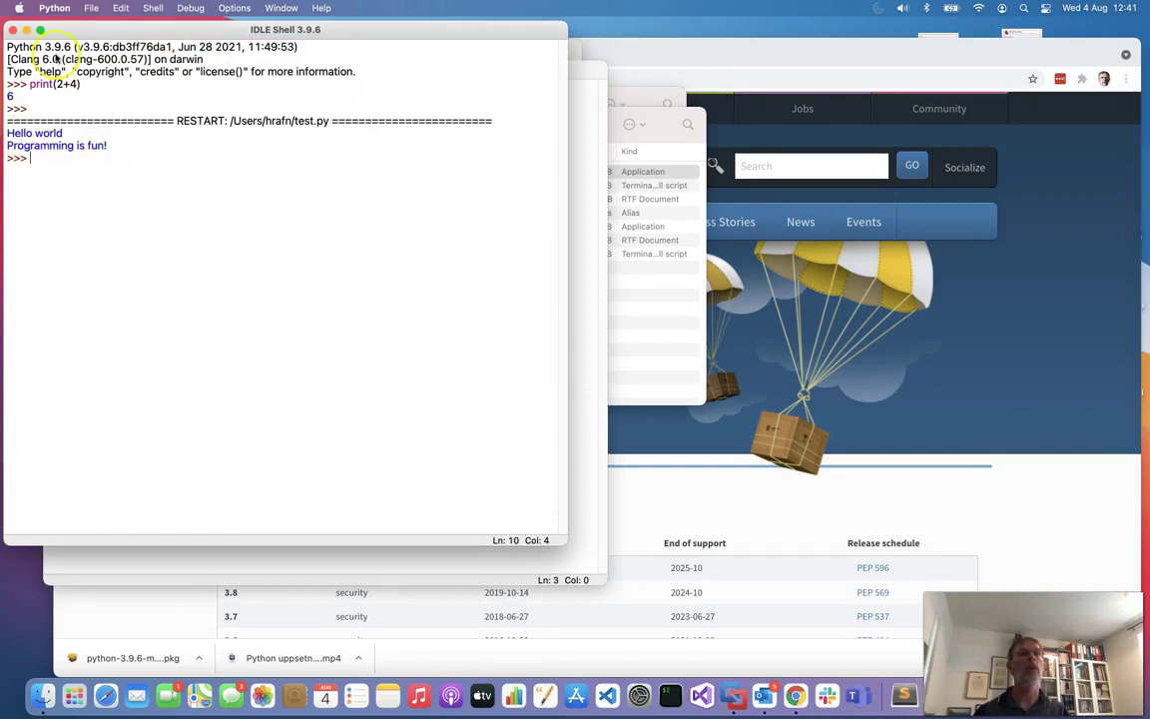
left_click(12, 31)
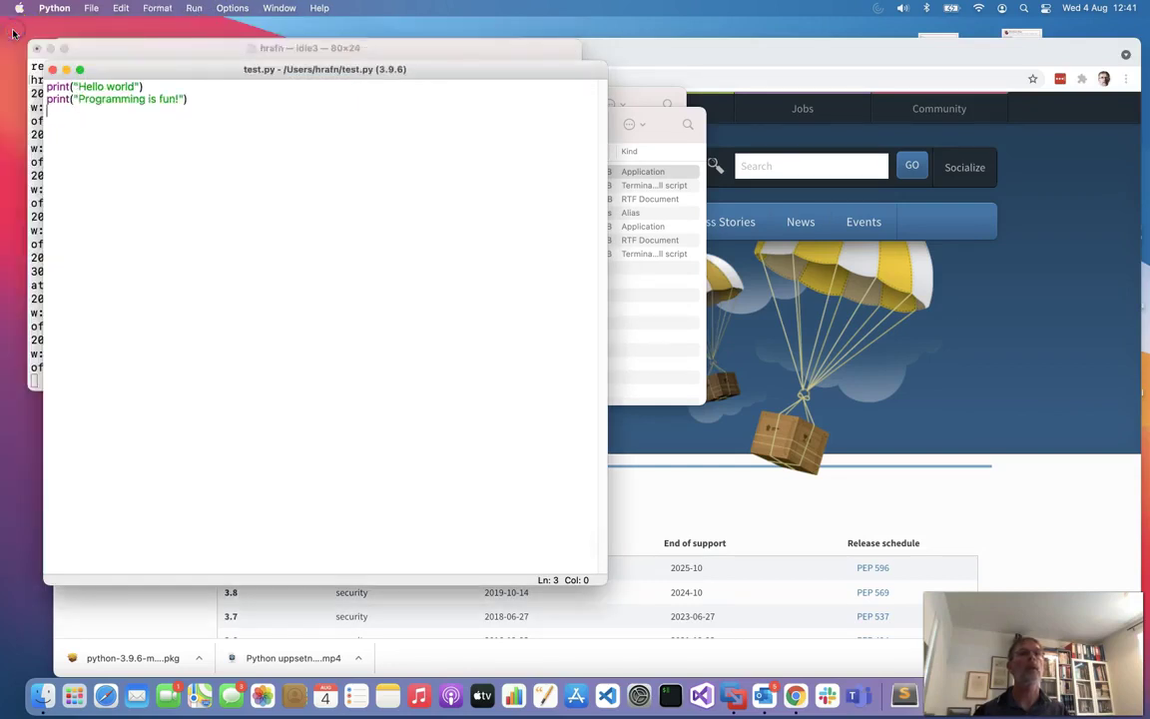
left_click(52, 71)
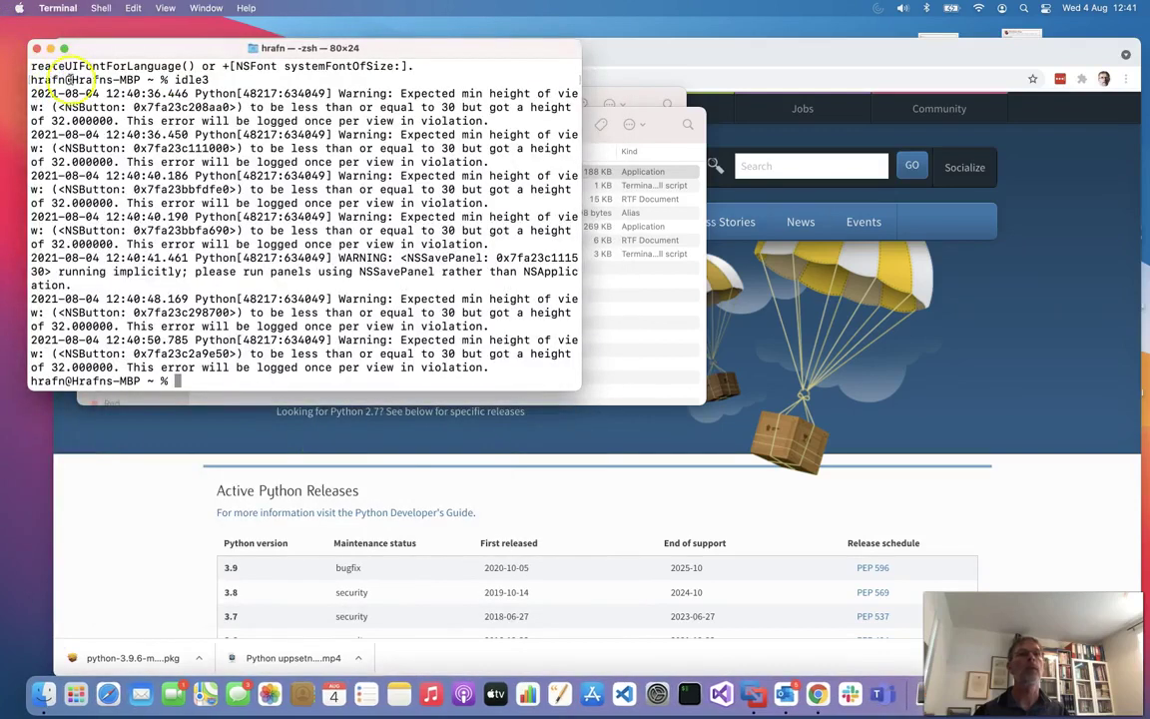
Start IDLE again from Terminal with the idle3 command and open test.py from the home folder.
type("idle3")
key("Return")
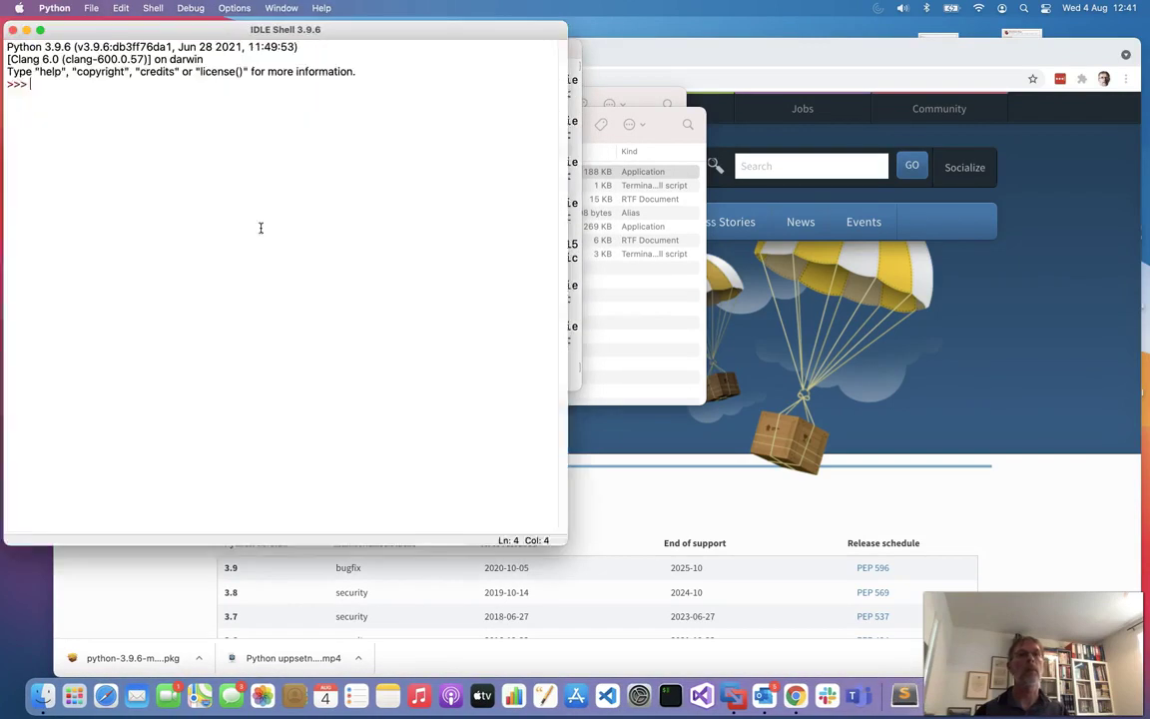
left_click(94, 9)
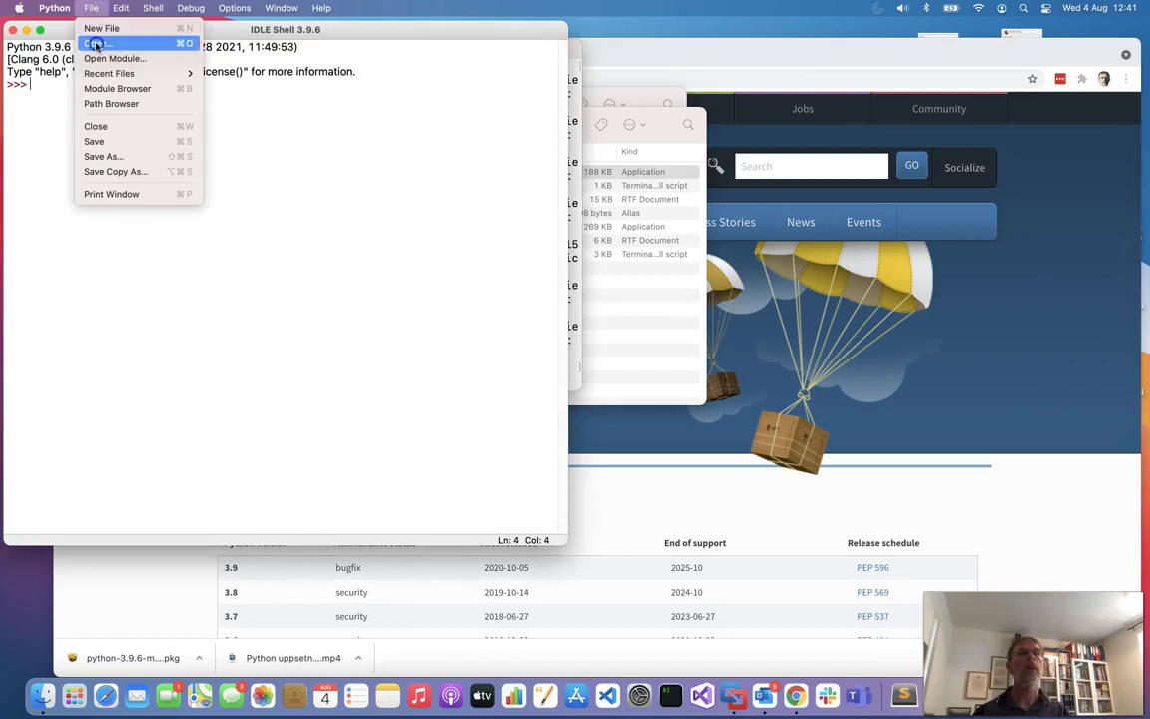
left_click(96, 43)
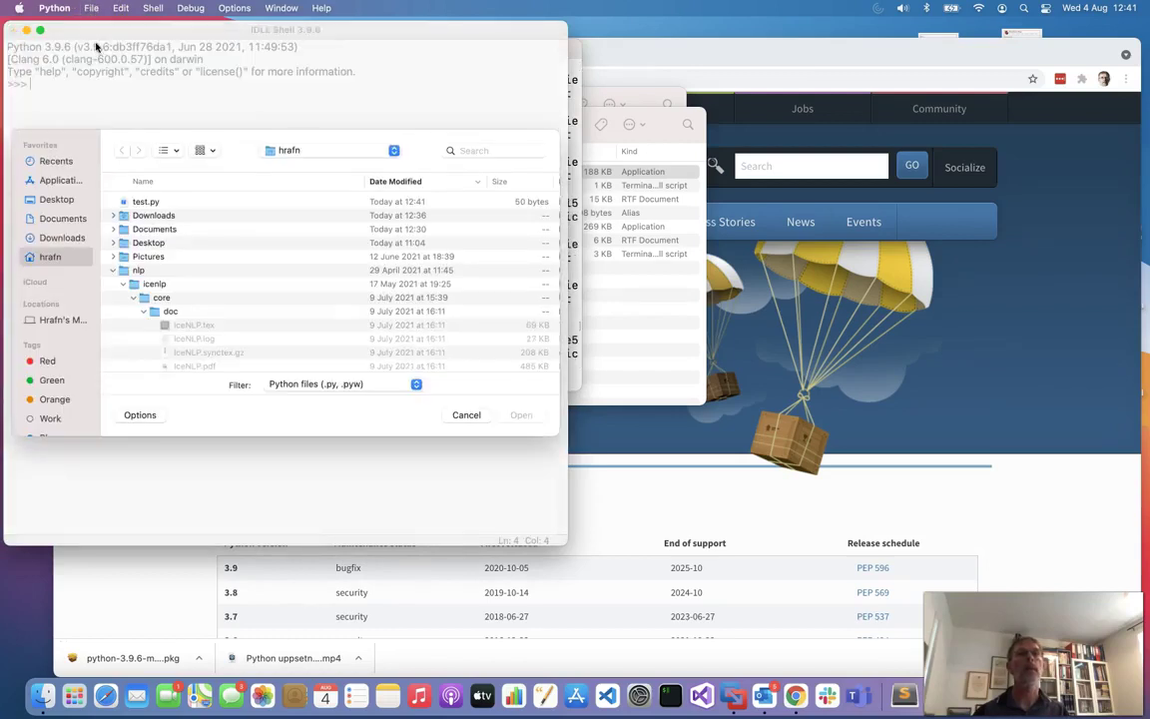
left_click(113, 270)
double_click(147, 202)
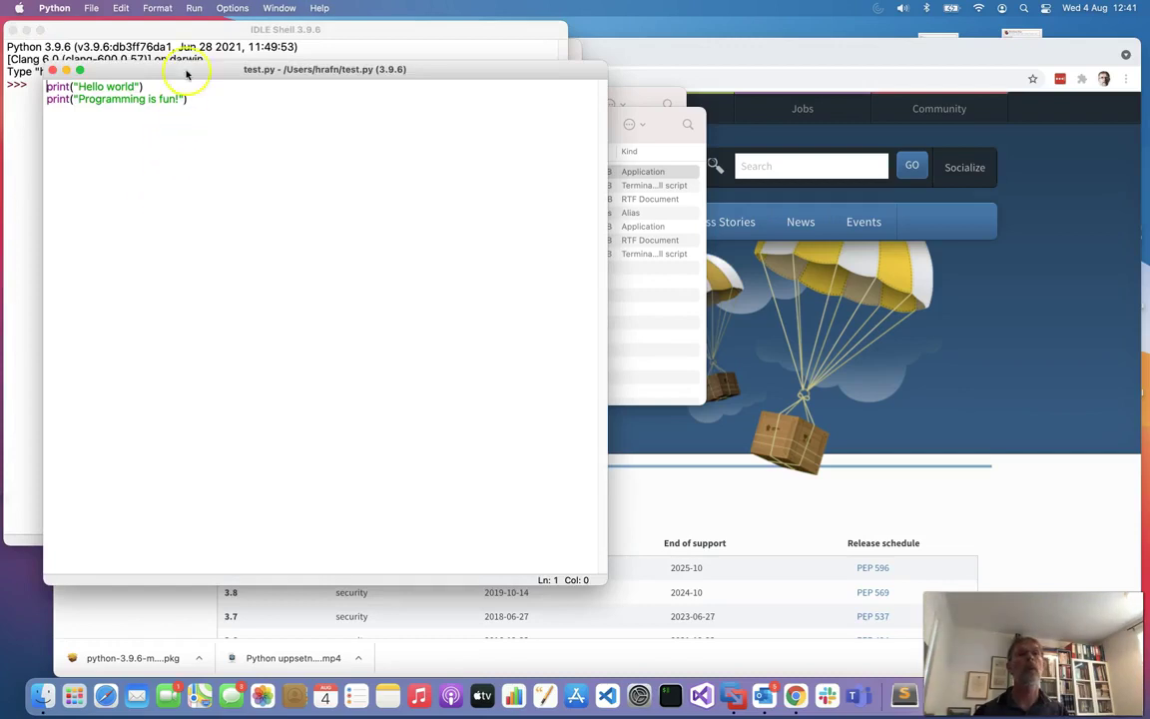
Run the reopened test.py as a module and return to its editor window.
left_click(193, 8)
left_click(196, 29)
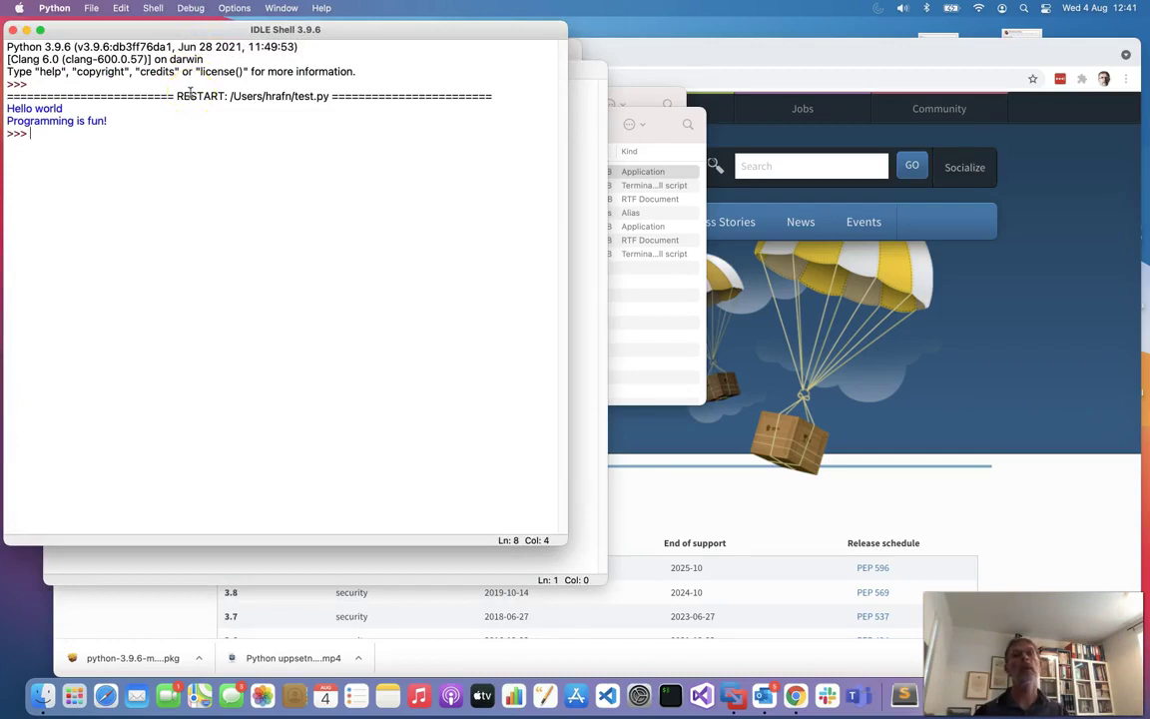
left_click(590, 261)
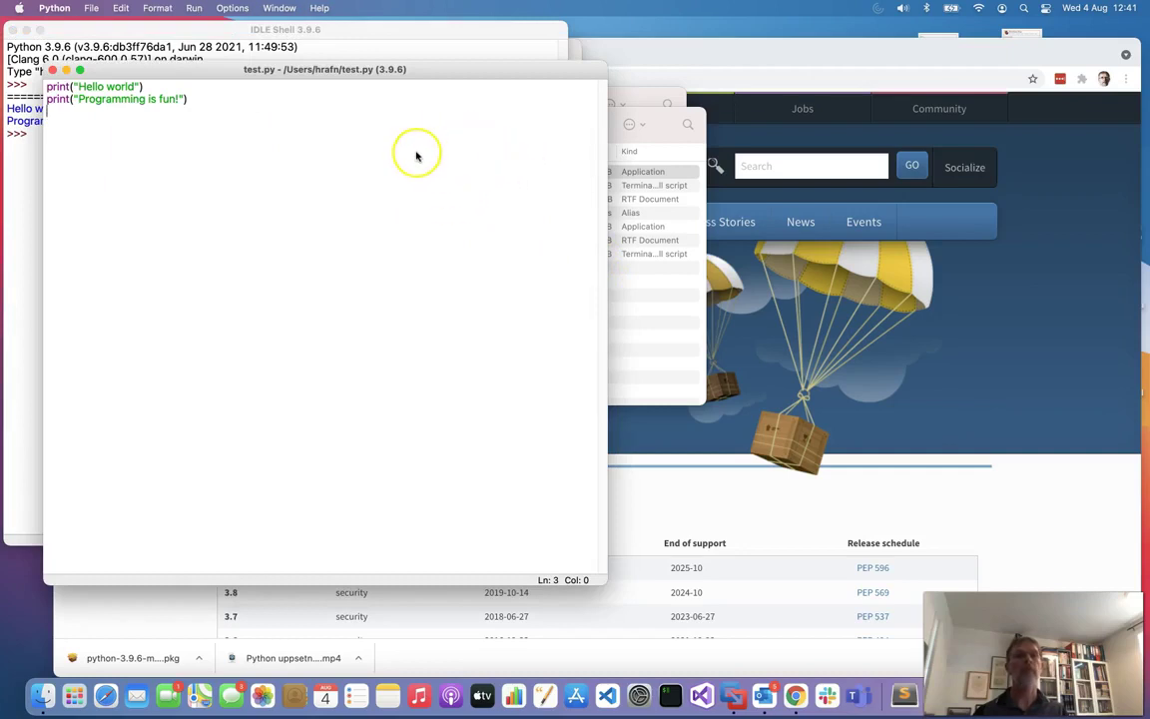
Switch to Terminal and move its window away from the code in the test.py editor.
key("super+Tab")
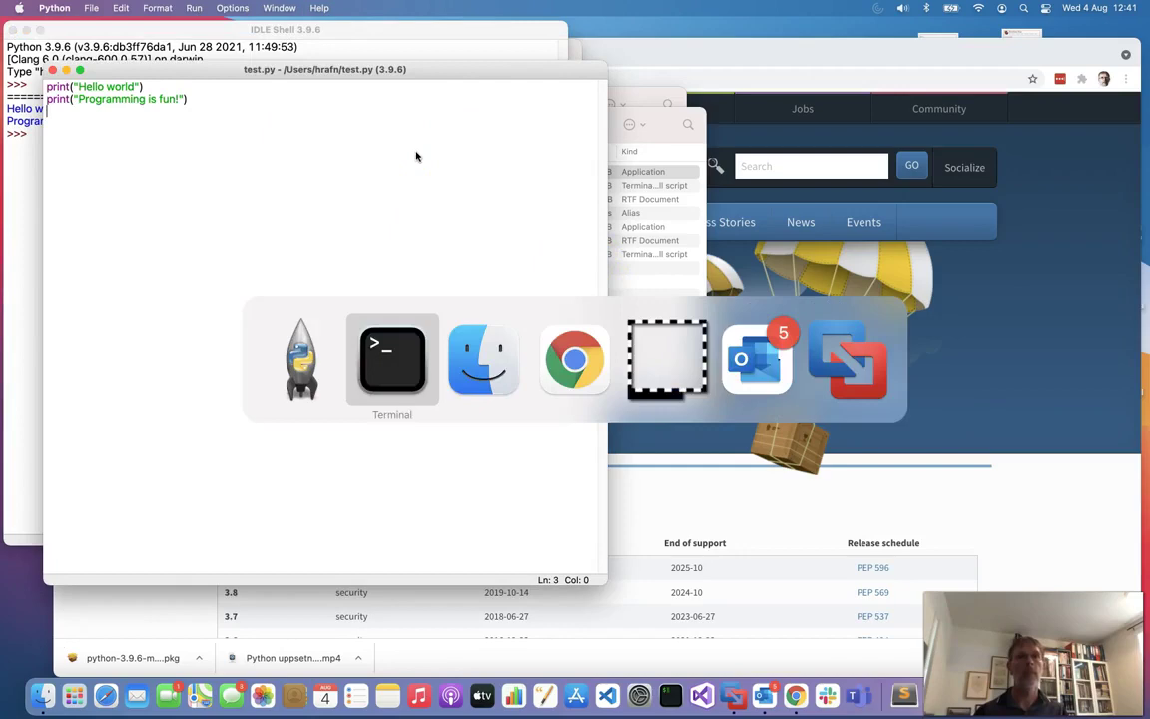
left_click(391, 47)
left_click_drag(391, 47, 707, 259)
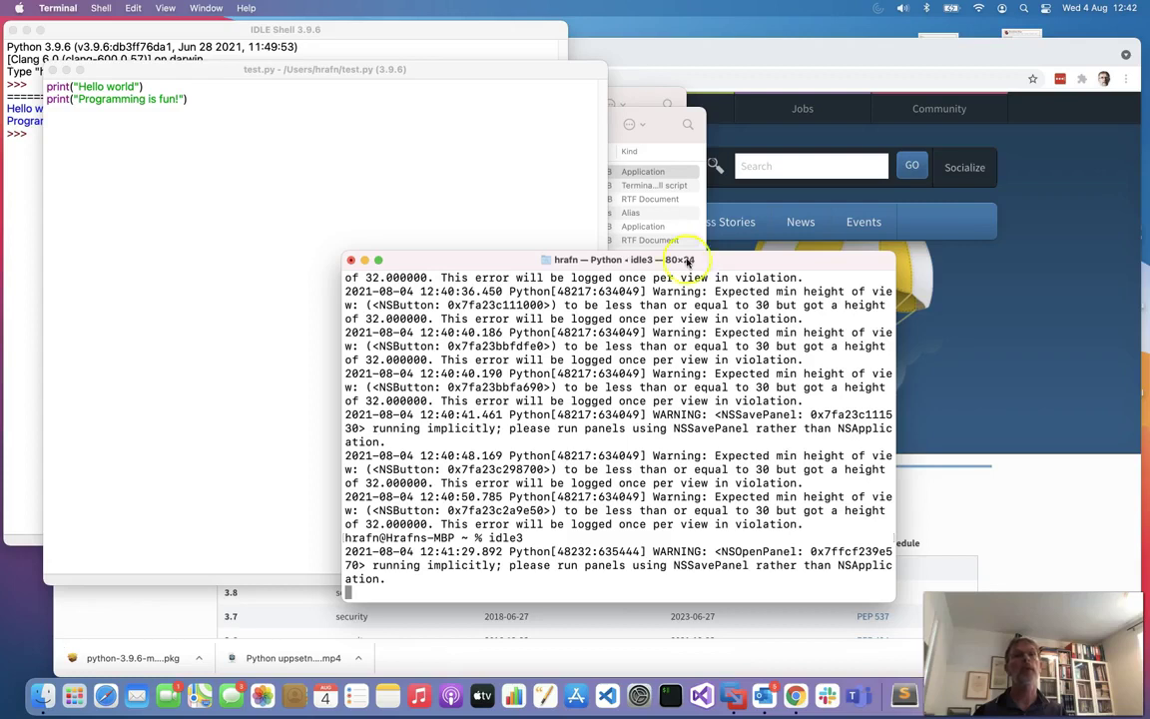
Return to the test.py editor and quit IDLE completely.
left_click(452, 207)
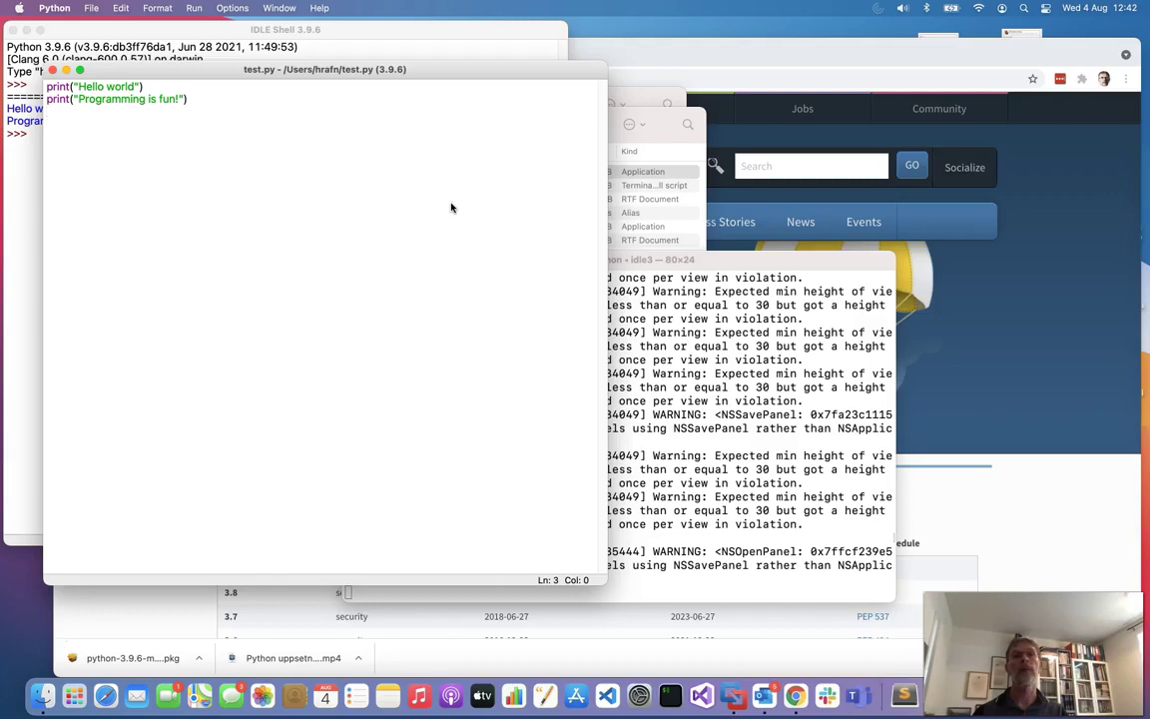
left_click(55, 8)
left_click(72, 150)
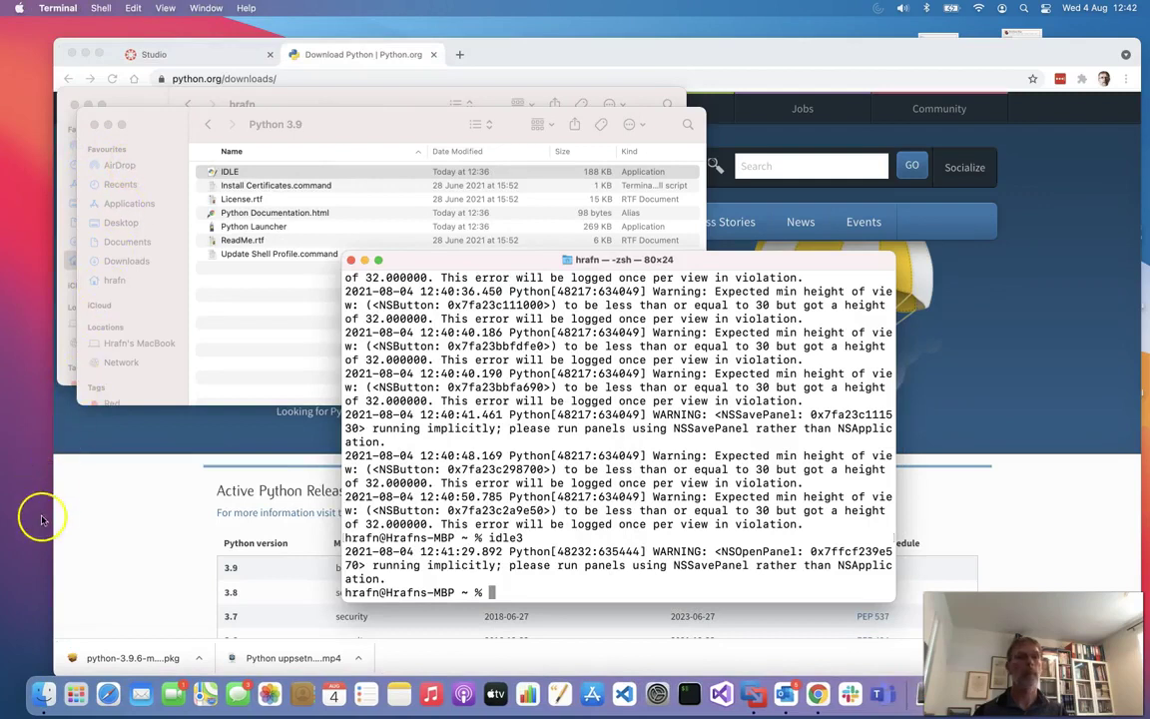
left_click(26, 649)
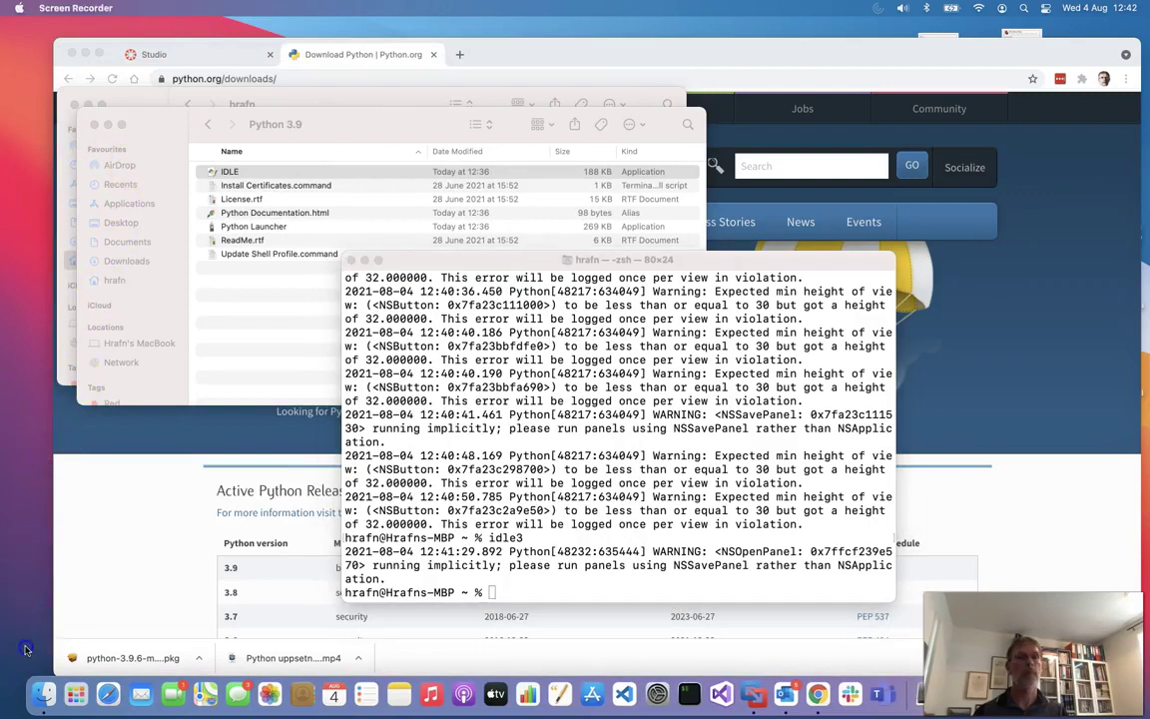